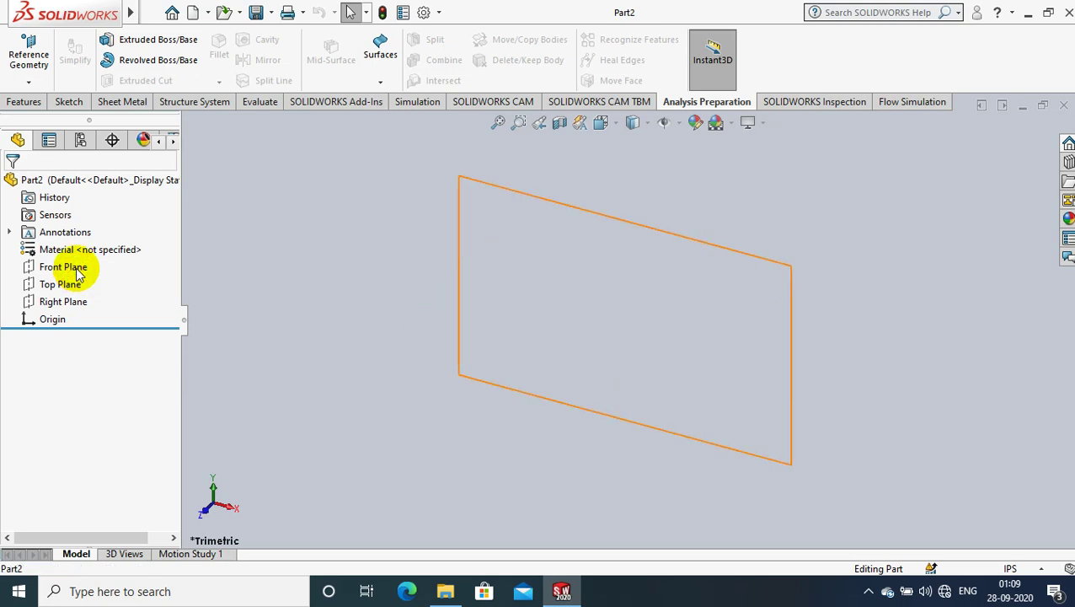
Orient the view Normal To the Front Plane and bring up the Sketch tools.
{"action": "left_click", "coordinate": [77, 271]}
{"action": "right_click", "coordinate": [77, 271]}
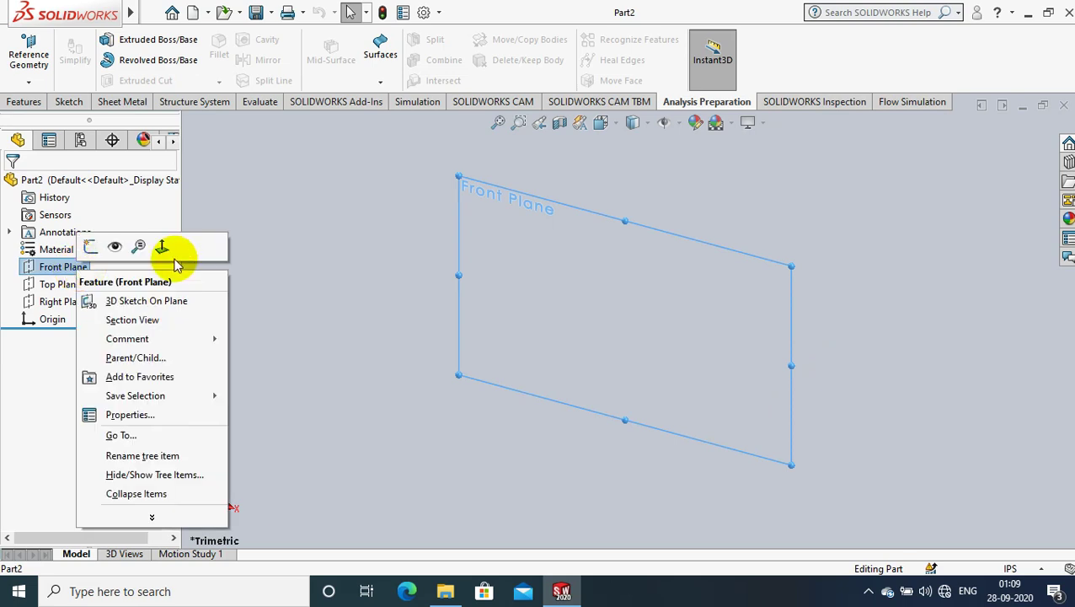
{"action": "left_click", "coordinate": [165, 244]}
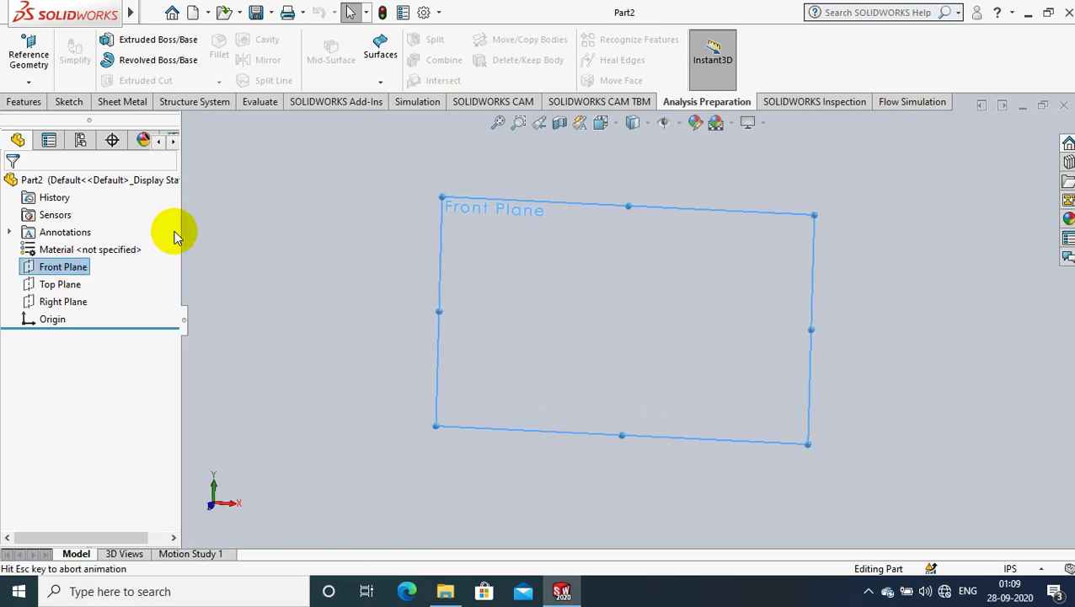
{"action": "left_click", "coordinate": [73, 110]}
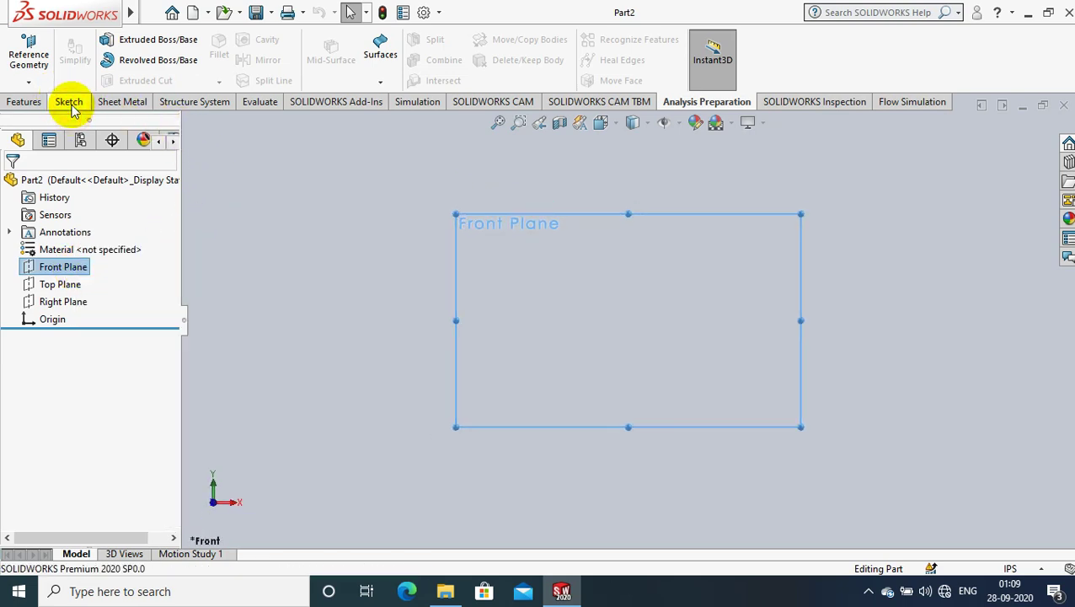
Draw a circle centred on the origin of the Front Plane.
{"action": "left_click", "coordinate": [153, 43]}
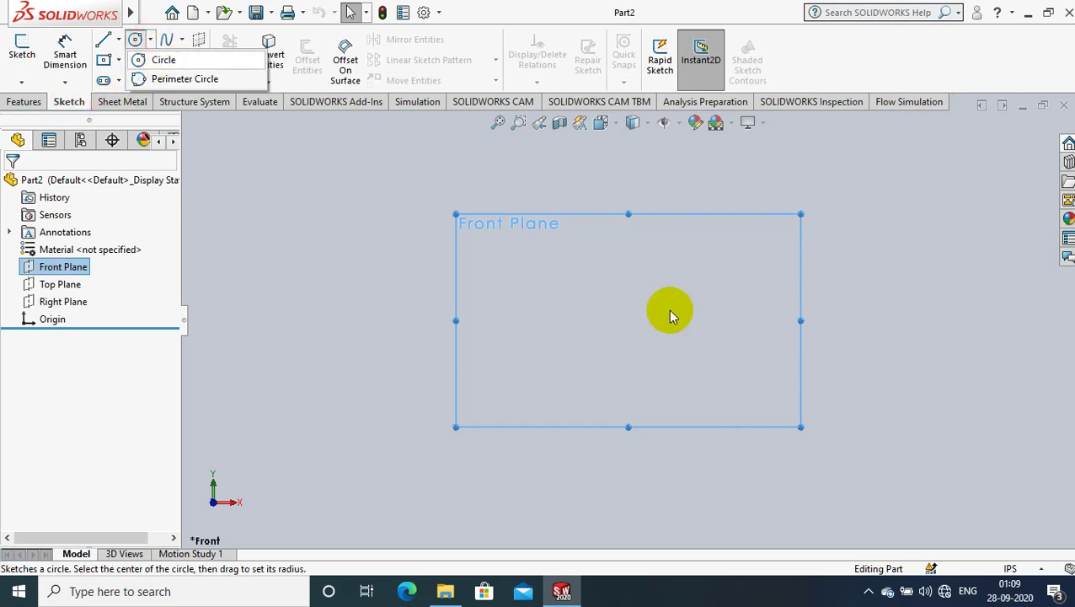
{"action": "left_click", "coordinate": [628, 321]}
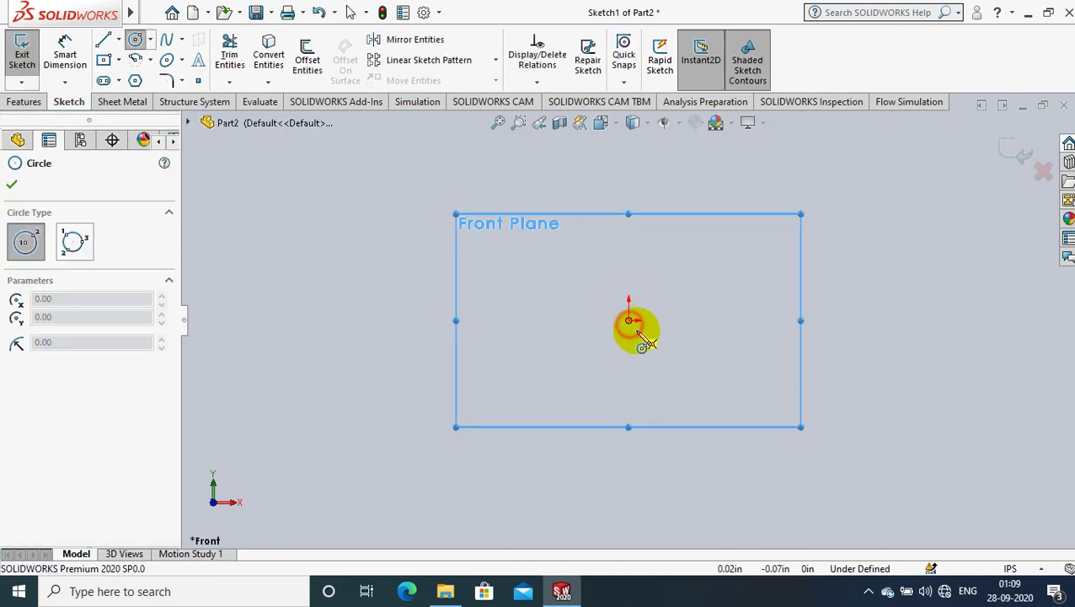
{"action": "left_click", "coordinate": [677, 377]}
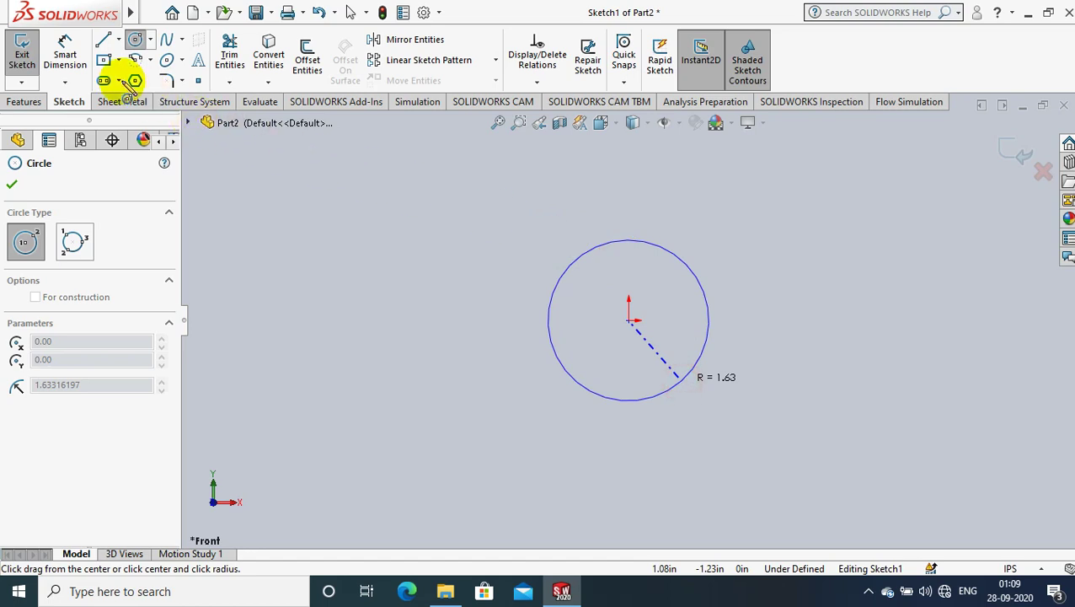
Dimension the circle's diameter to 5 in and exit the sketch.
{"action": "left_click", "coordinate": [67, 59]}
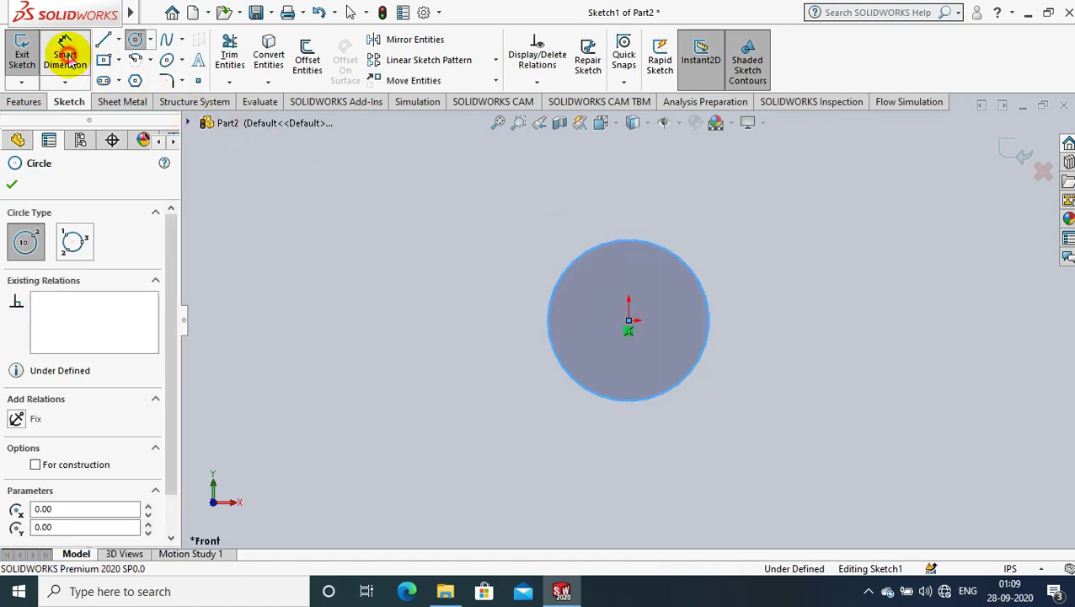
{"action": "left_click", "coordinate": [620, 239]}
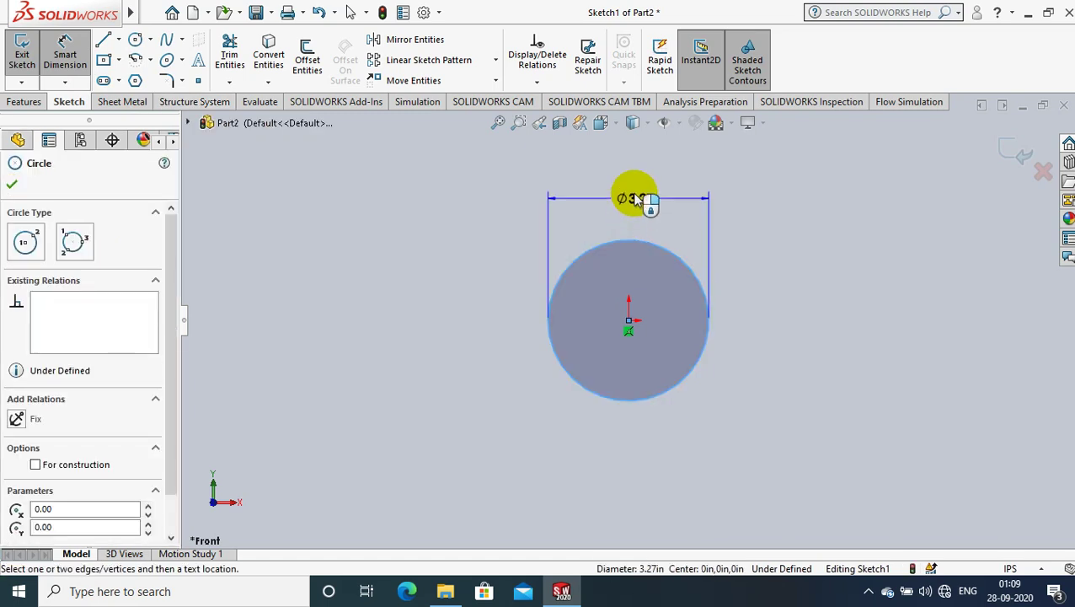
{"action": "left_click", "coordinate": [636, 198]}
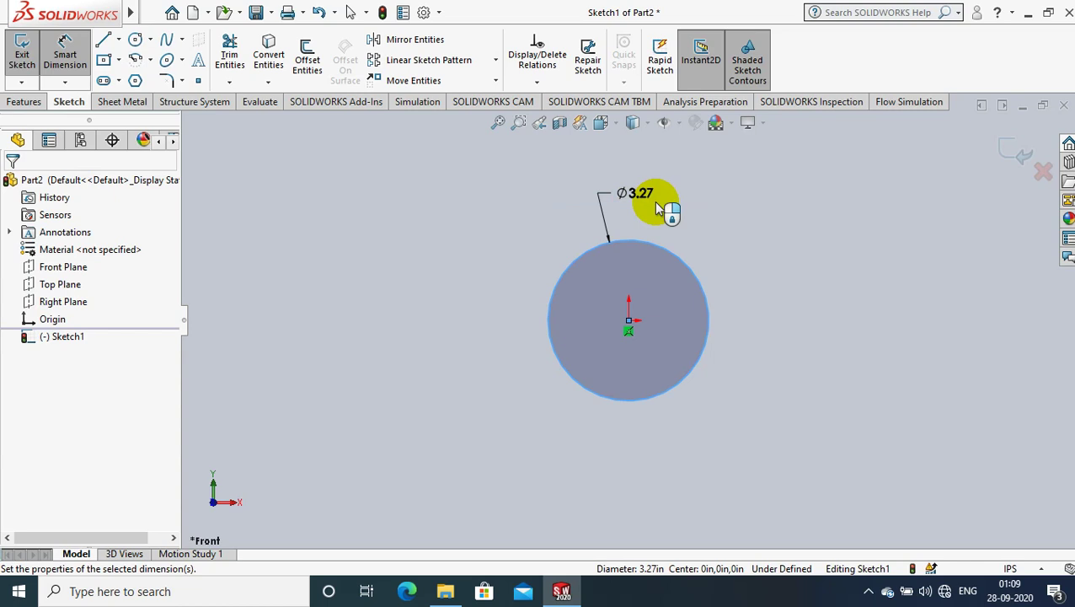
{"action": "left_click", "coordinate": [657, 215]}
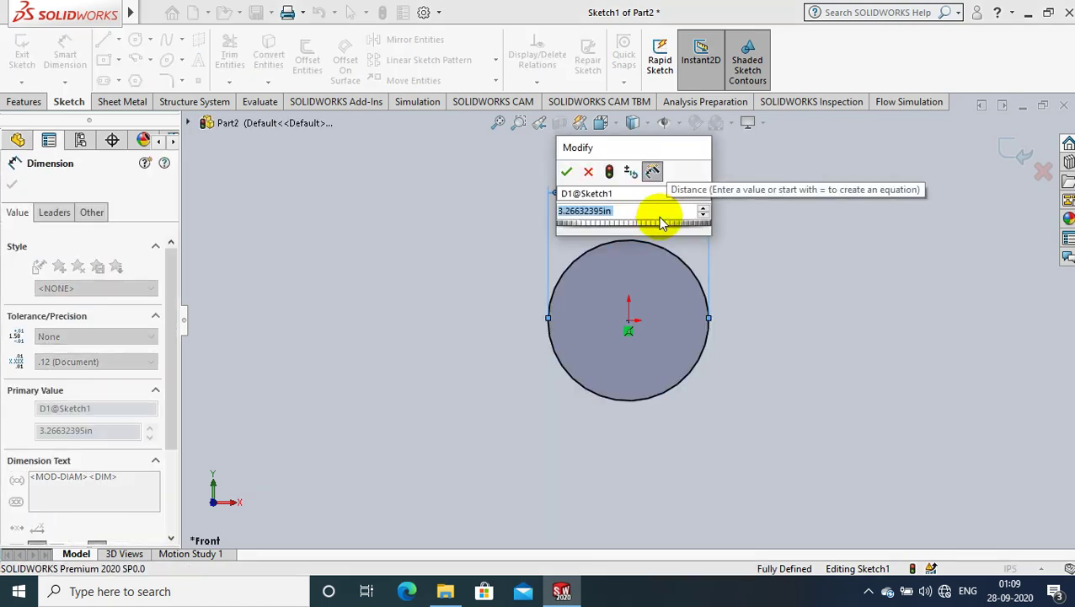
{"action": "type", "text": "5"}
{"action": "key", "text": "Return"}
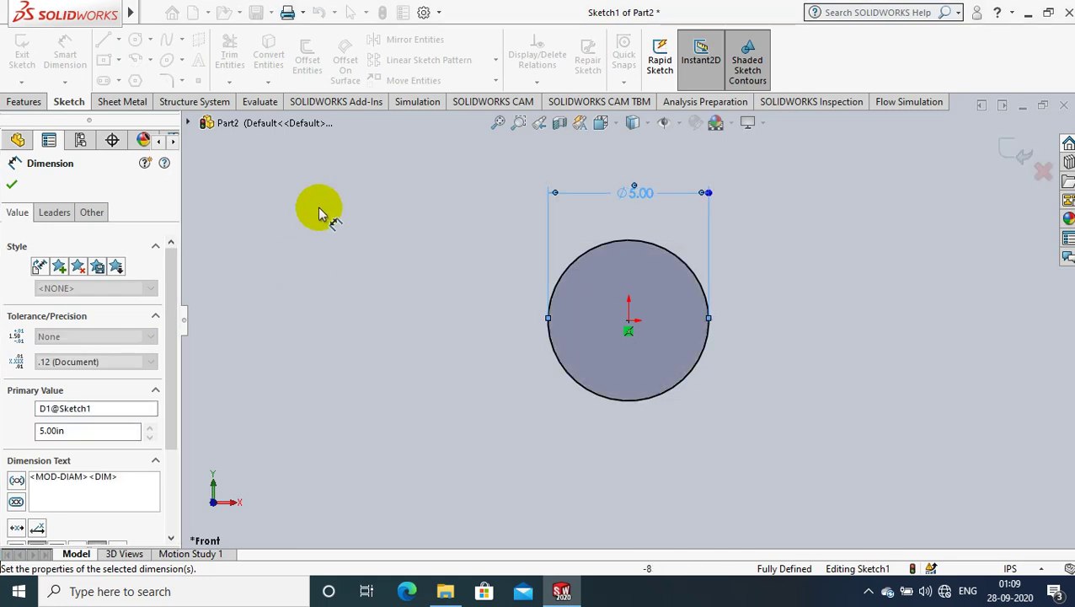
{"action": "left_click", "coordinate": [13, 186]}
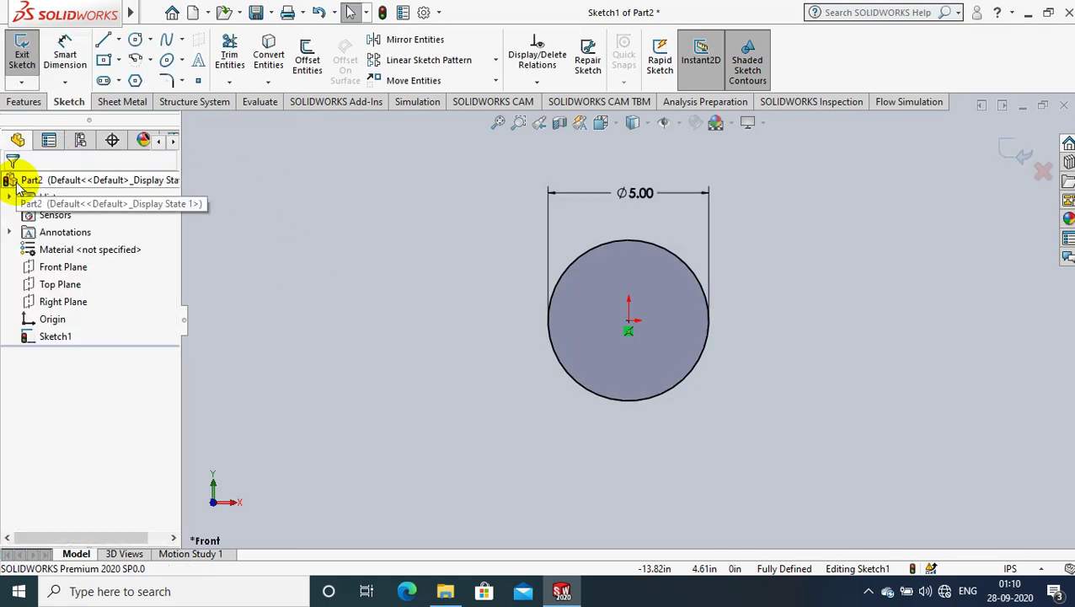
{"action": "left_click", "coordinate": [1018, 154]}
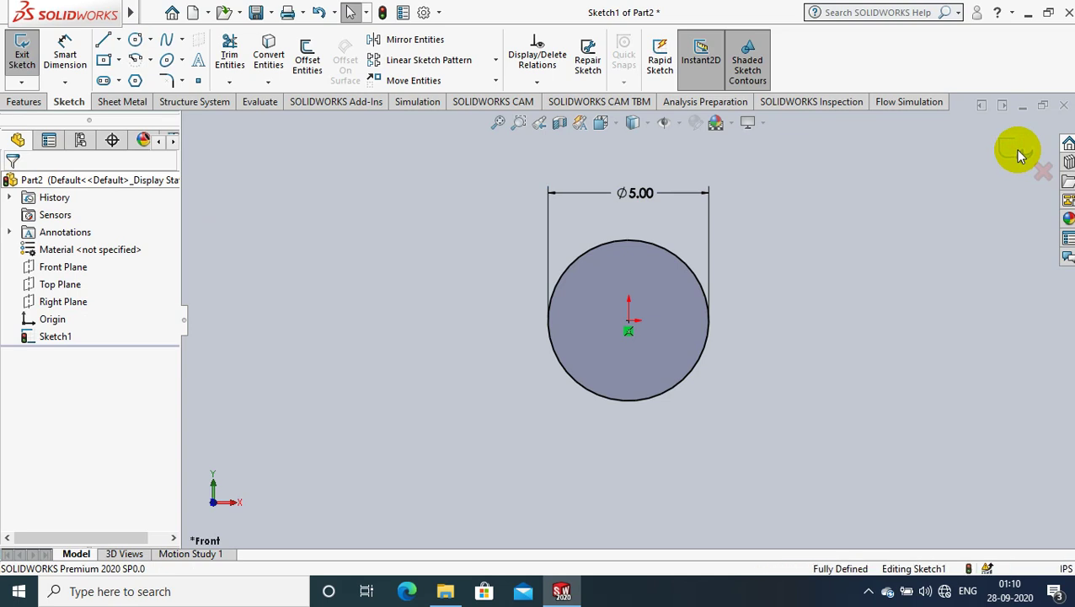
Start a Helix/Spiral curve based on the 5 in circle sketch.
{"action": "left_click", "coordinate": [1018, 155]}
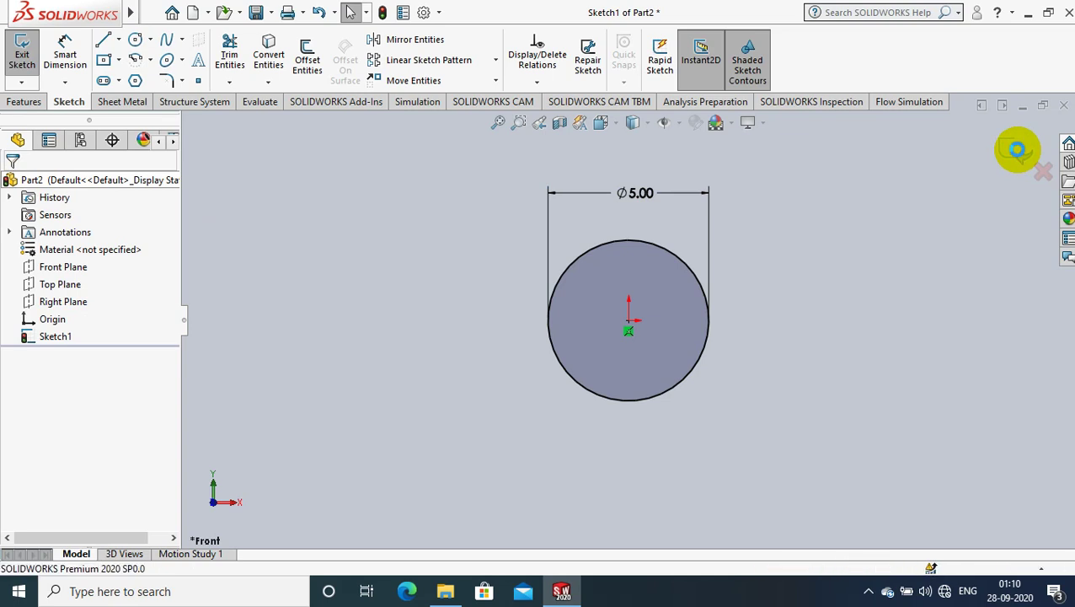
{"action": "left_click", "coordinate": [41, 101]}
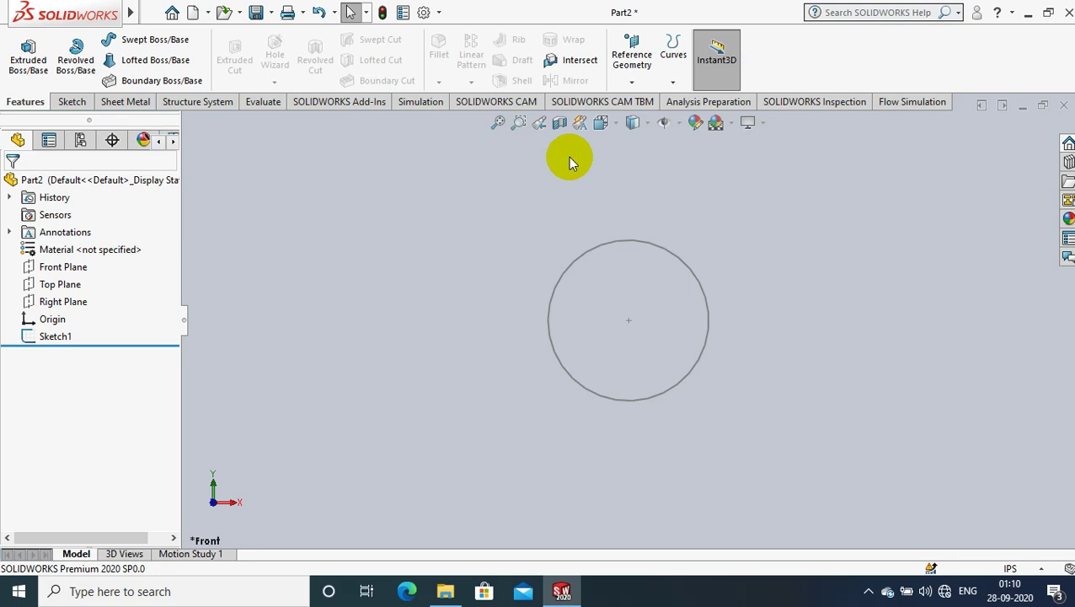
{"action": "left_click", "coordinate": [673, 83]}
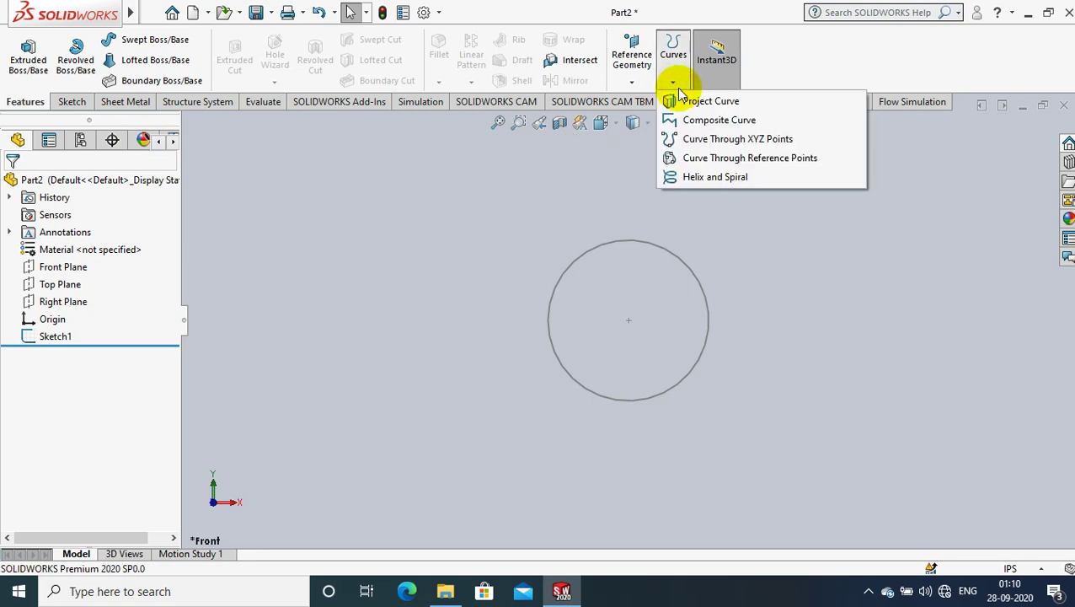
{"action": "left_click", "coordinate": [692, 176]}
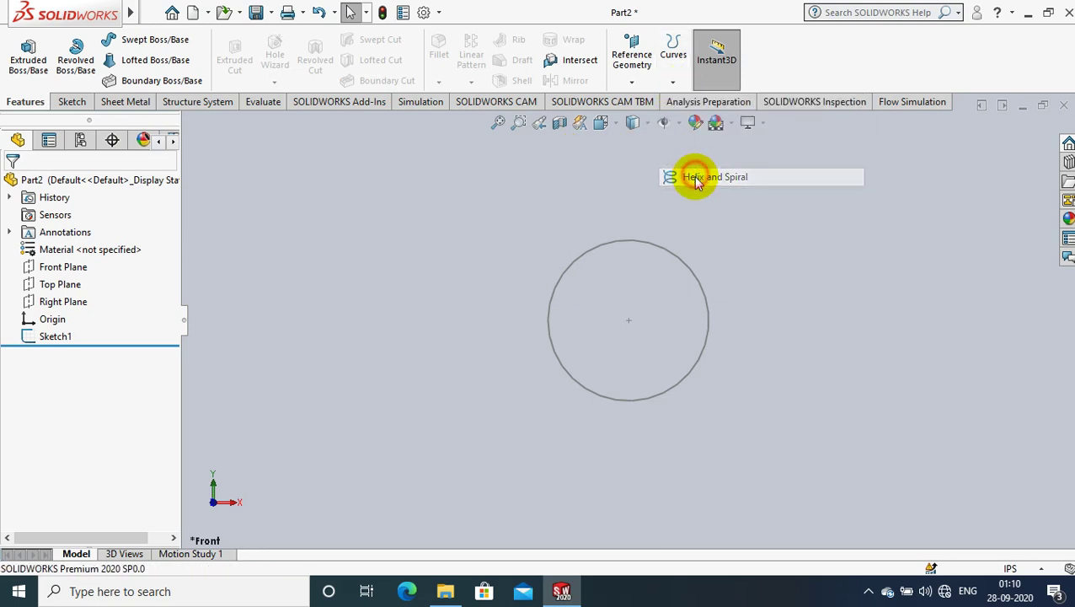
{"action": "left_click", "coordinate": [690, 271]}
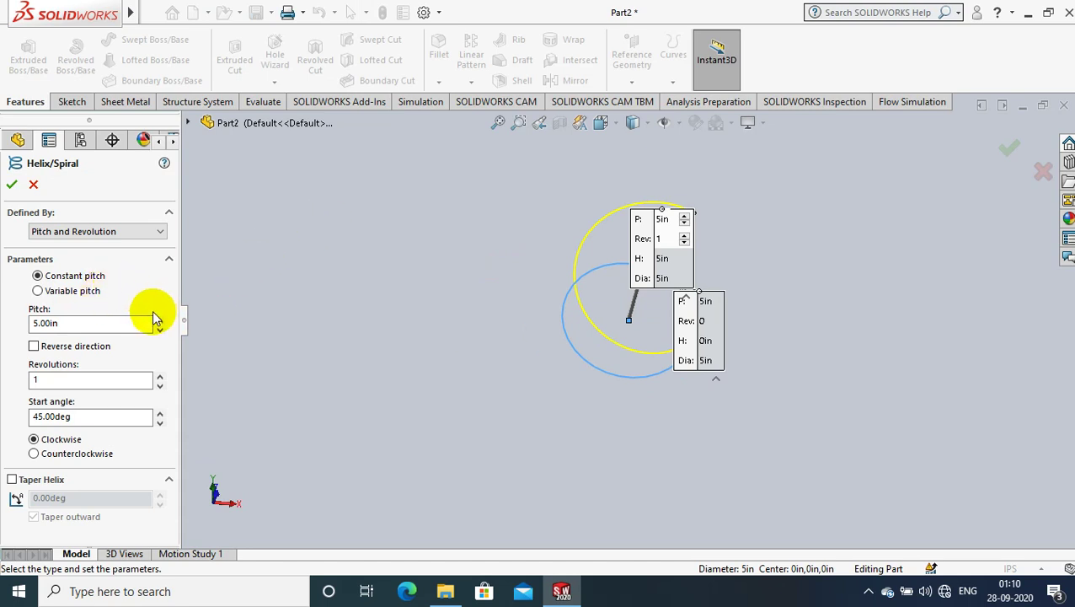
Set the helix to 15 revolutions at 2 in pitch.
{"action": "left_click", "coordinate": [91, 324]}
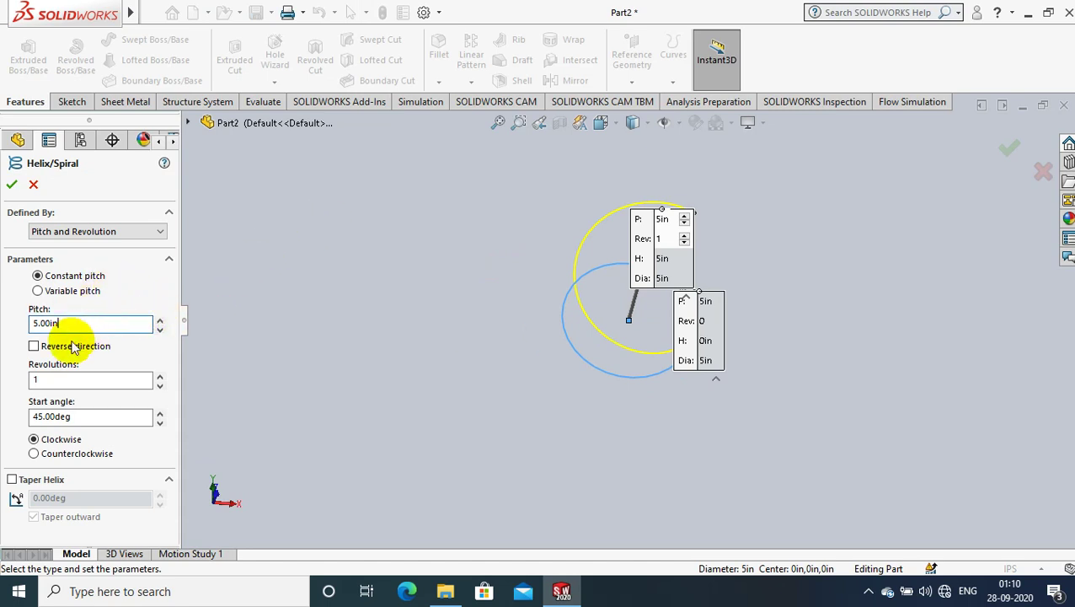
{"action": "double_click", "coordinate": [34, 380]}
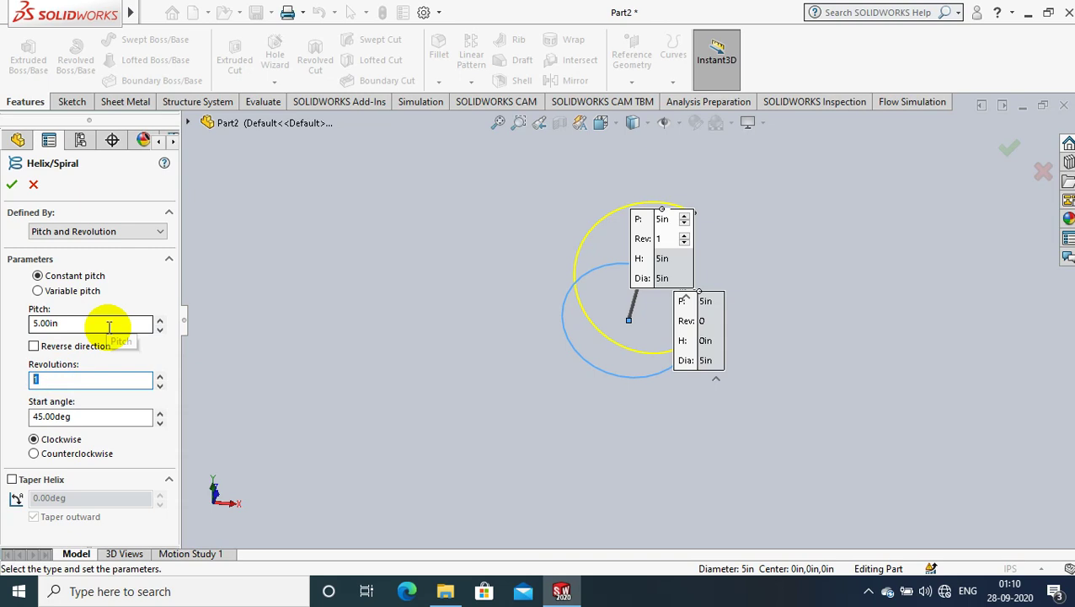
{"action": "type", "text": "15"}
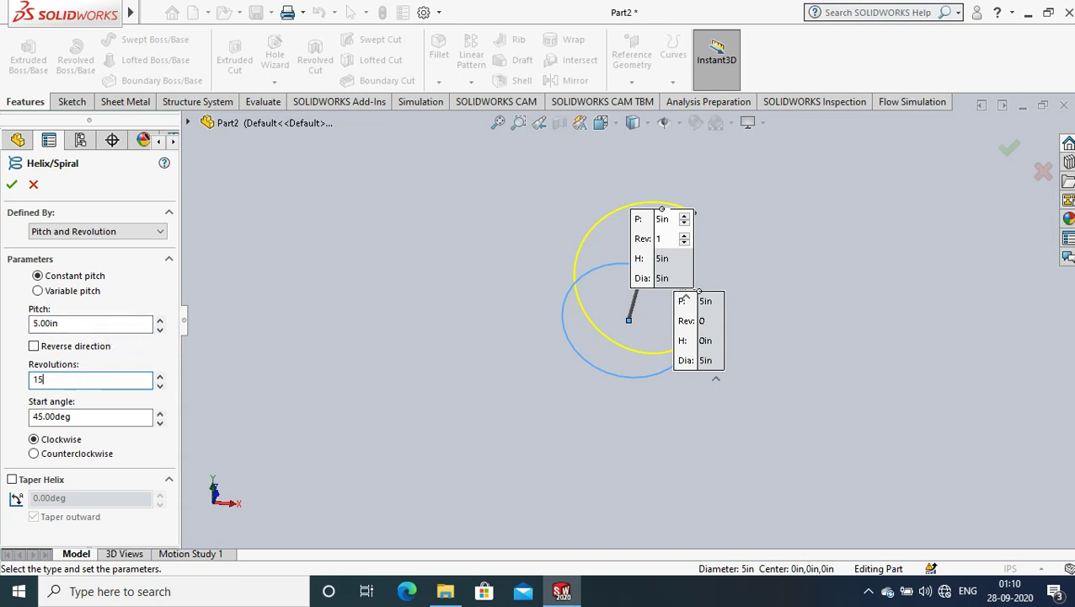
{"action": "left_click", "coordinate": [76, 323]}
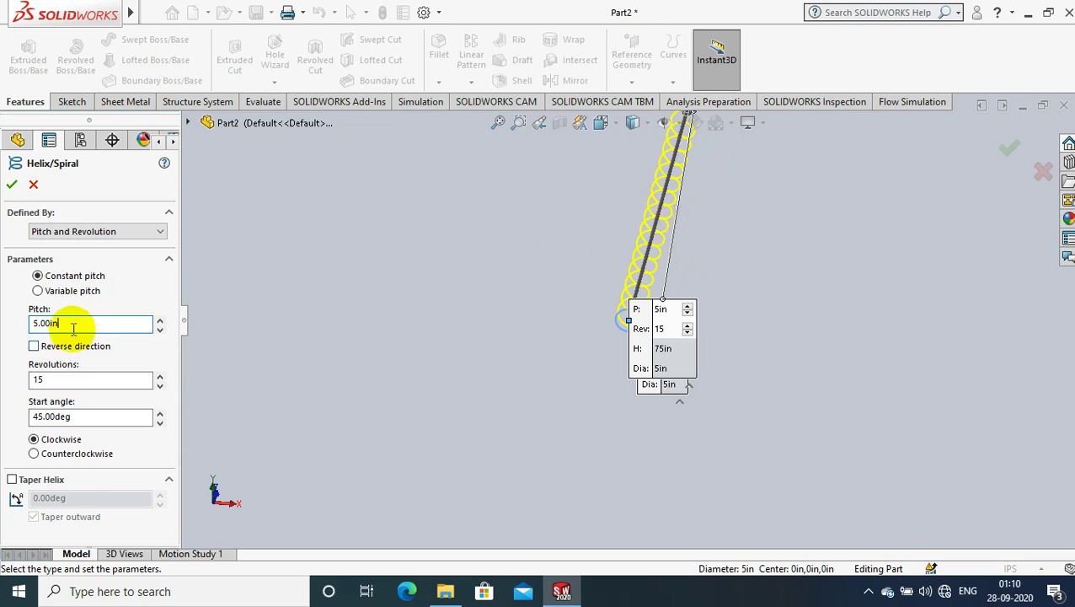
{"action": "double_click", "coordinate": [71, 324]}
{"action": "type", "text": "2"}
{"action": "key", "text": "Return"}
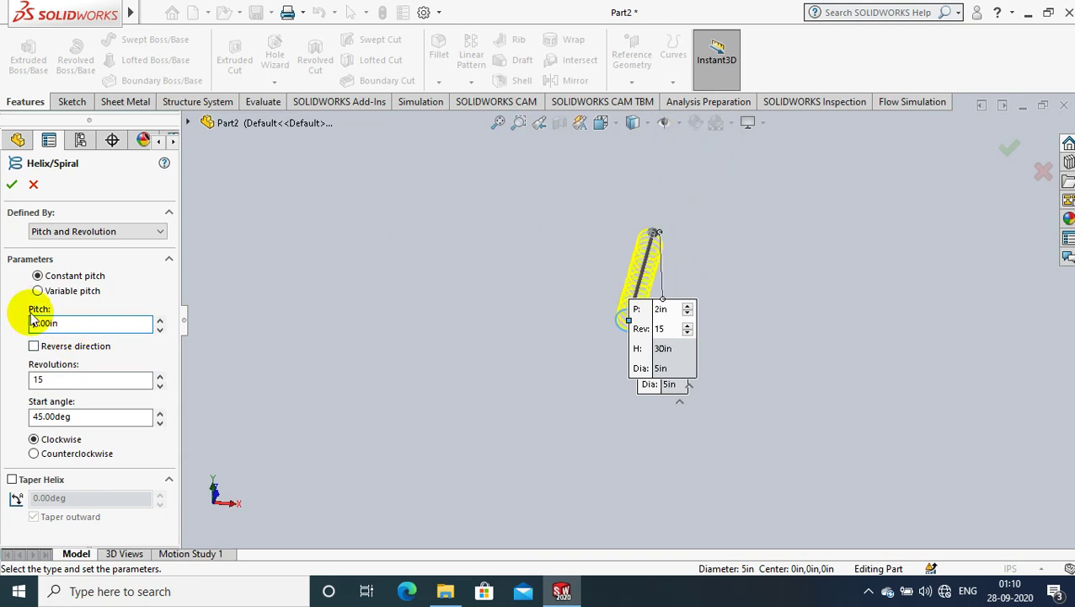
Move the pitch and start-point callouts clear of the coil and orbit it upright.
{"action": "scroll", "coordinate": [658, 255], "scroll_direction": "down", "scroll_amount": 3}
{"action": "scroll", "coordinate": [658, 255], "scroll_direction": "down", "scroll_amount": 3}
{"action": "scroll", "coordinate": [595, 392], "scroll_direction": "down", "scroll_amount": 2}
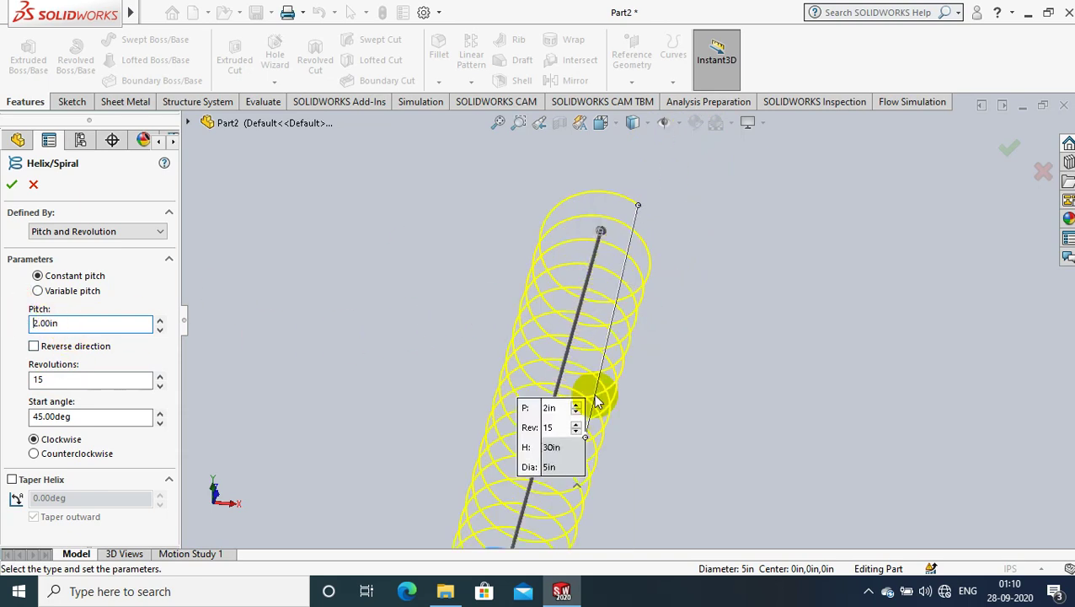
{"action": "scroll", "coordinate": [612, 426], "scroll_direction": "up", "scroll_amount": 4}
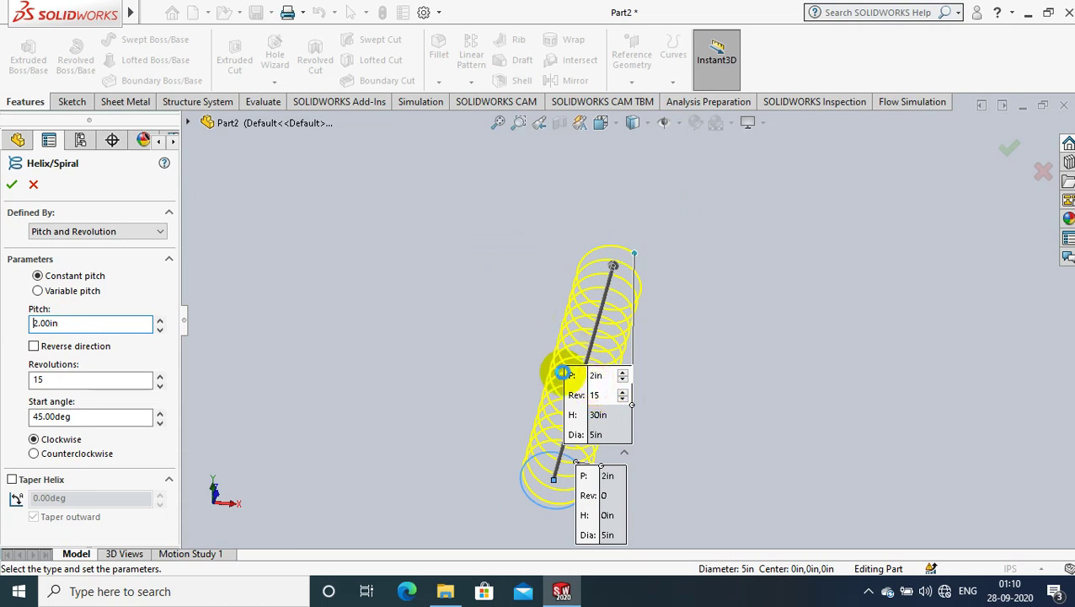
{"action": "left_click_drag", "start_coordinate": [599, 377], "coordinate": [788, 264]}
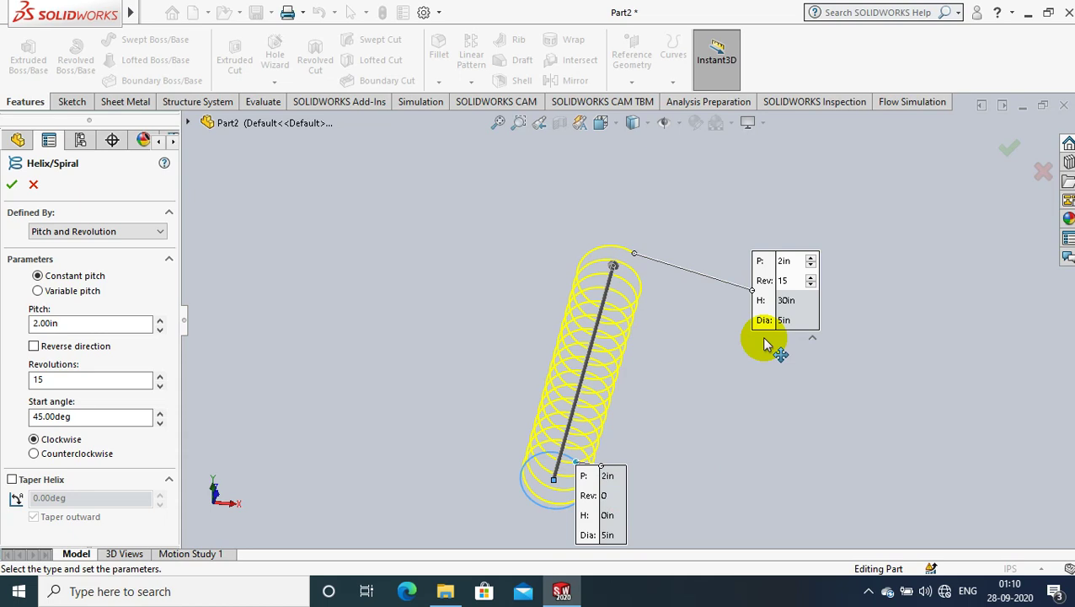
{"action": "left_click_drag", "start_coordinate": [605, 453], "coordinate": [776, 451]}
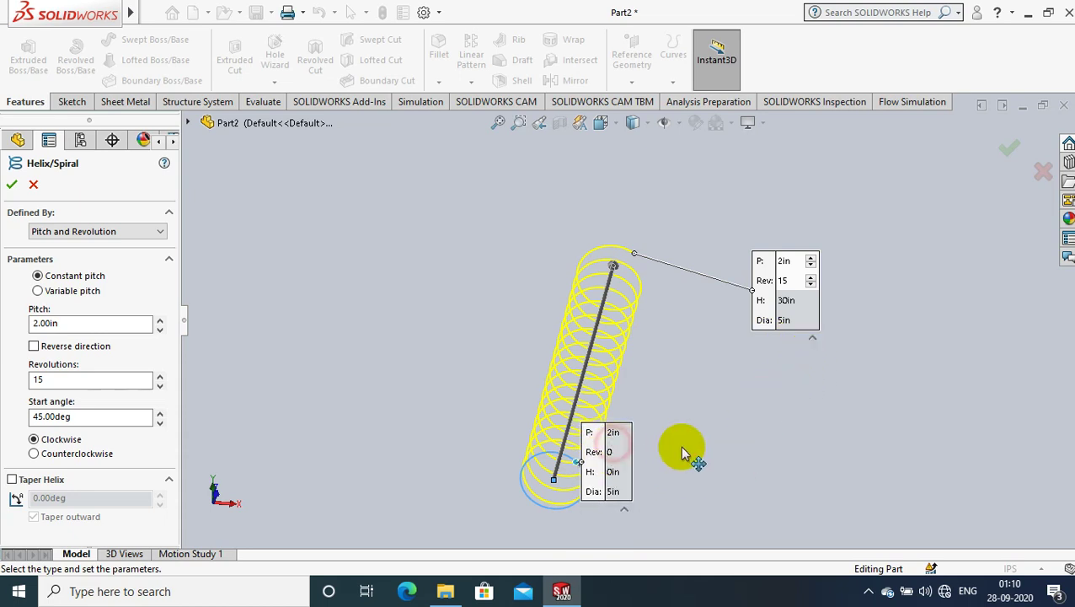
{"action": "mouse_move", "coordinate": [650, 430]}
{"action": "middle_mouse_down"}
{"action": "mouse_move", "coordinate": [643, 396]}
{"action": "mouse_move", "coordinate": [610, 399]}
{"action": "middle_mouse_up"}
Switch the helix to variable pitch and give a third region 0.5 in pitch.
{"action": "left_click", "coordinate": [37, 291]}
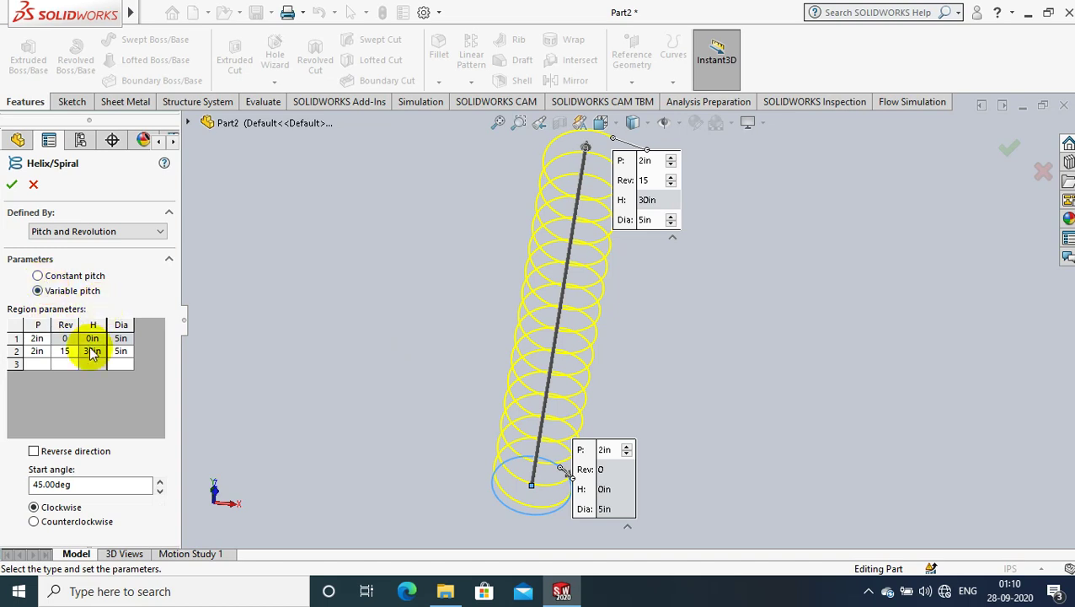
{"action": "left_click", "coordinate": [37, 364]}
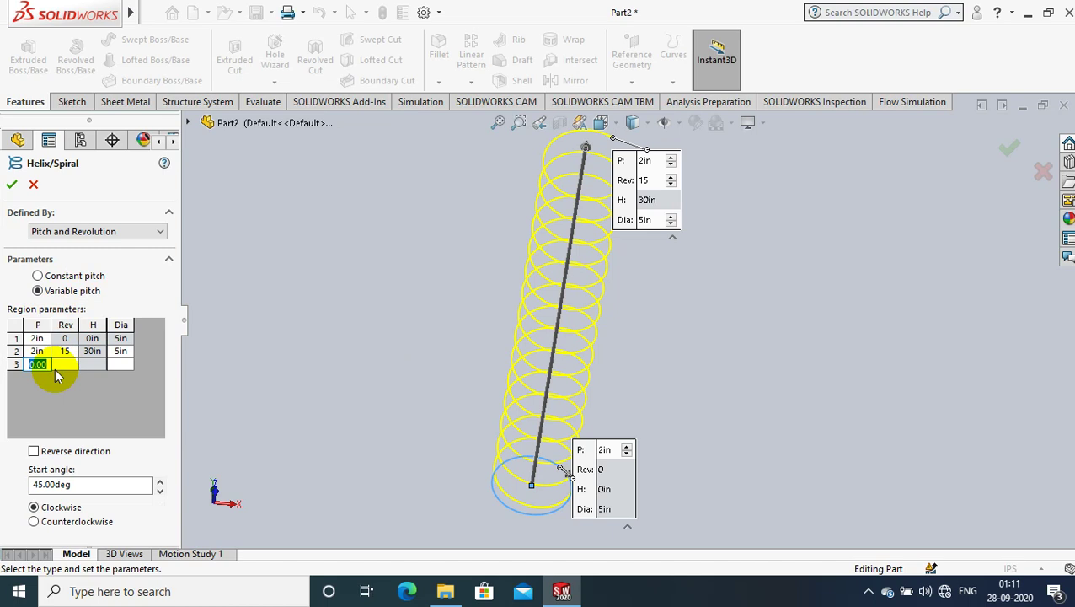
{"action": "type", "text": "0.5in"}
{"action": "left_click", "coordinate": [63, 363]}
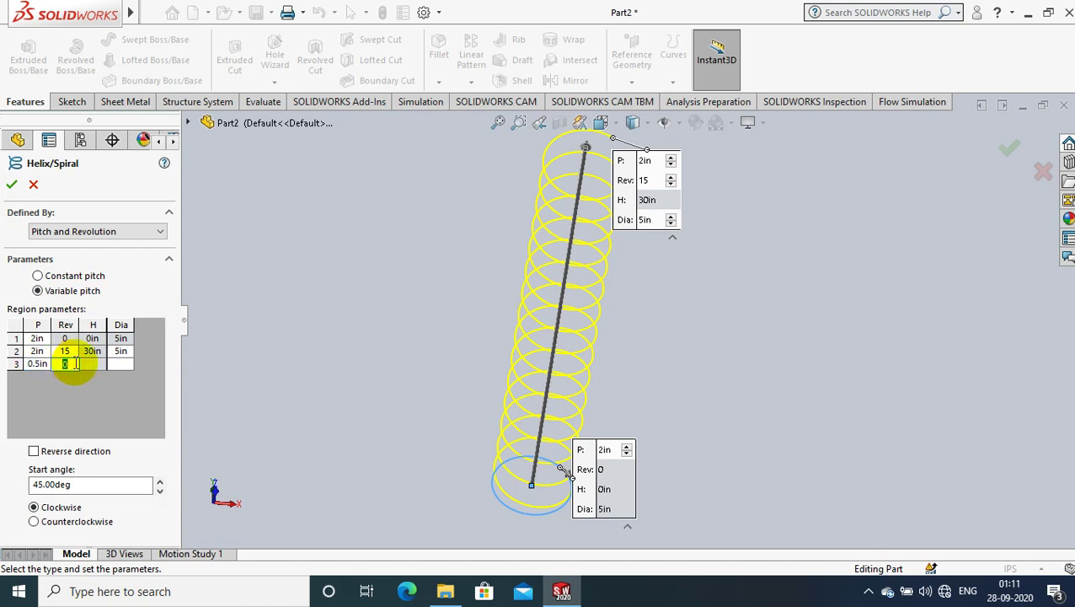
{"action": "type", "text": "10"}
{"action": "left_click", "coordinate": [92, 366]}
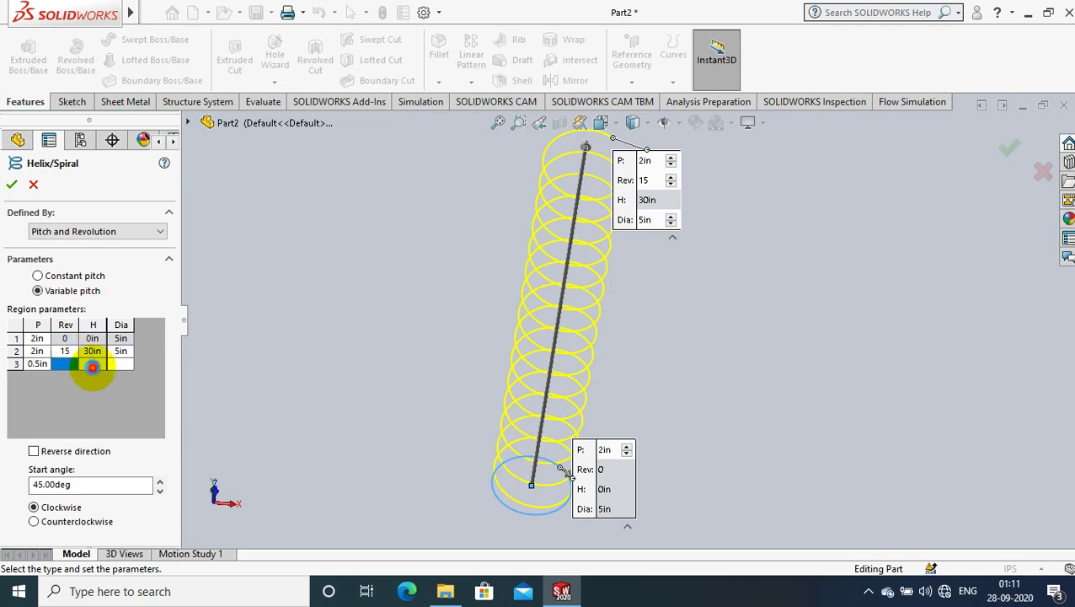
{"action": "left_click", "coordinate": [653, 294]}
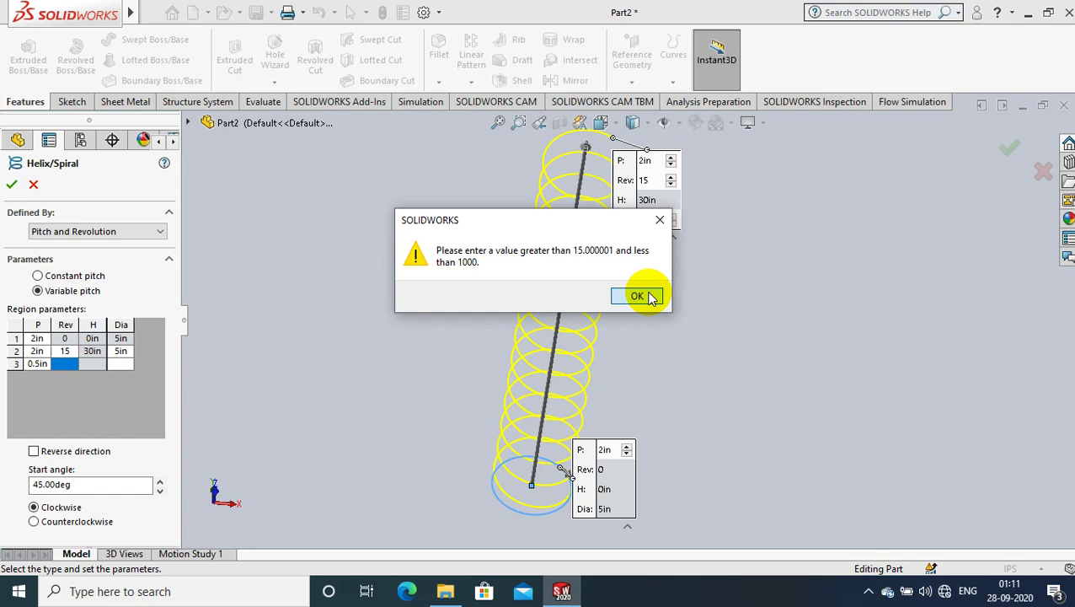
Dismiss the range warning and insert region rows at 7.5 and 3.75 revolutions.
{"action": "left_click", "coordinate": [638, 296]}
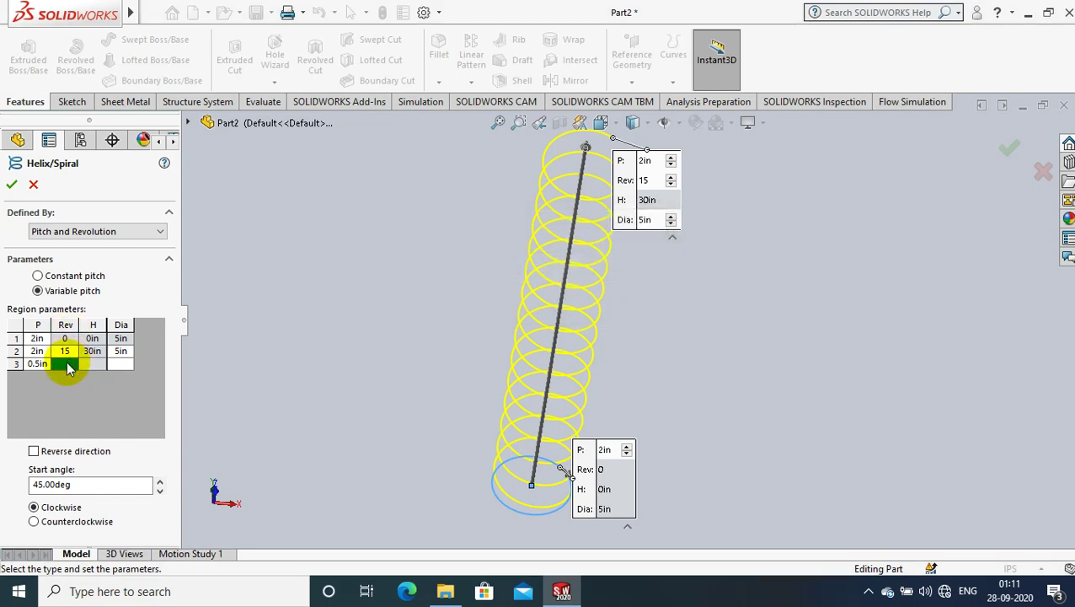
{"action": "left_click", "coordinate": [15, 351]}
{"action": "right_click", "coordinate": [30, 354]}
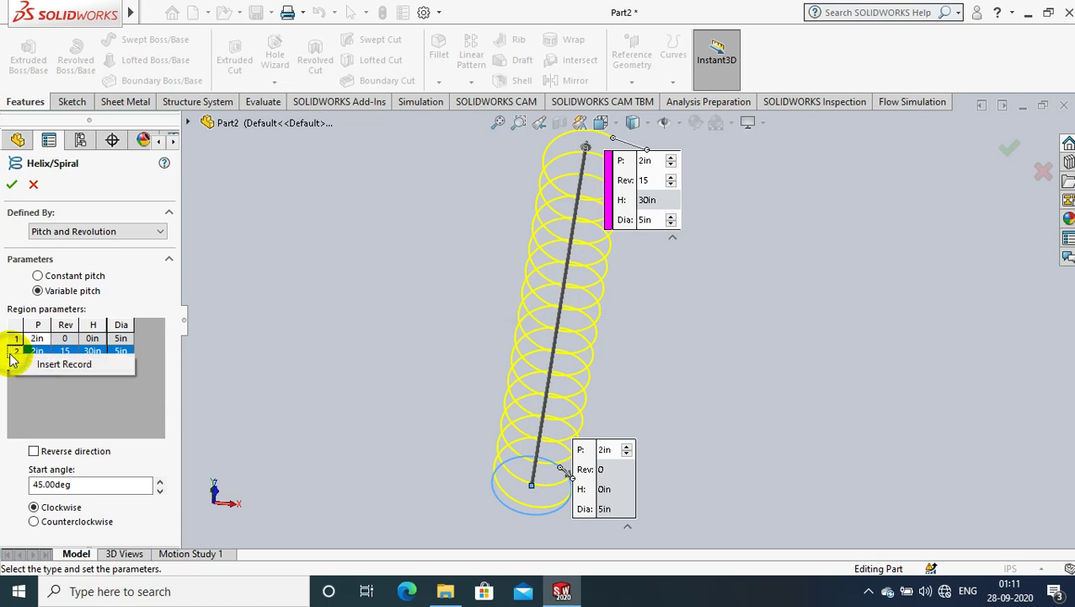
{"action": "left_click", "coordinate": [32, 367]}
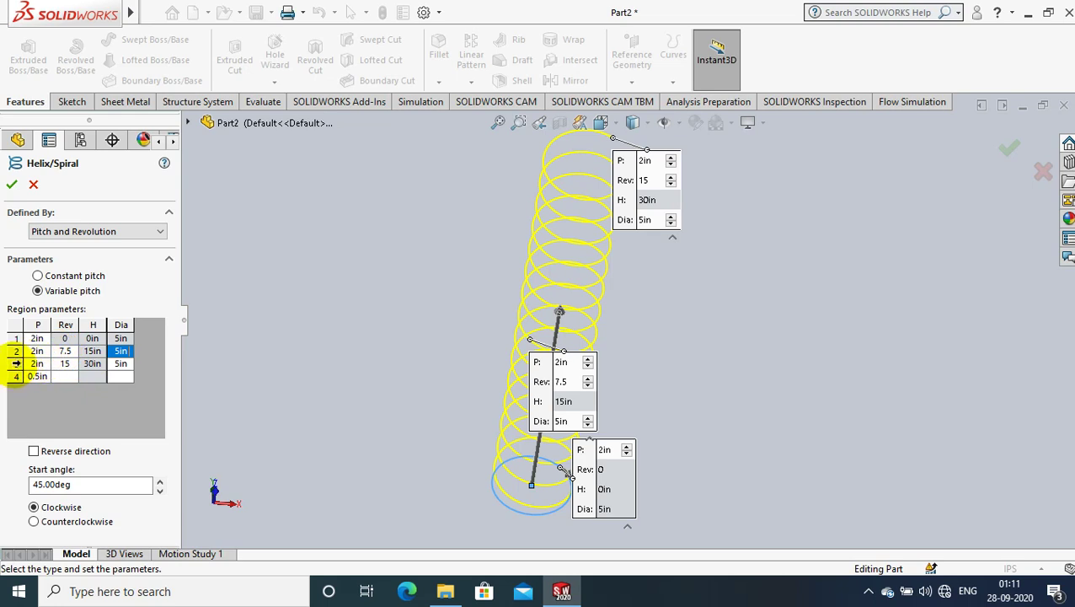
{"action": "left_click", "coordinate": [15, 351]}
{"action": "right_click", "coordinate": [14, 352]}
{"action": "left_click", "coordinate": [59, 369]}
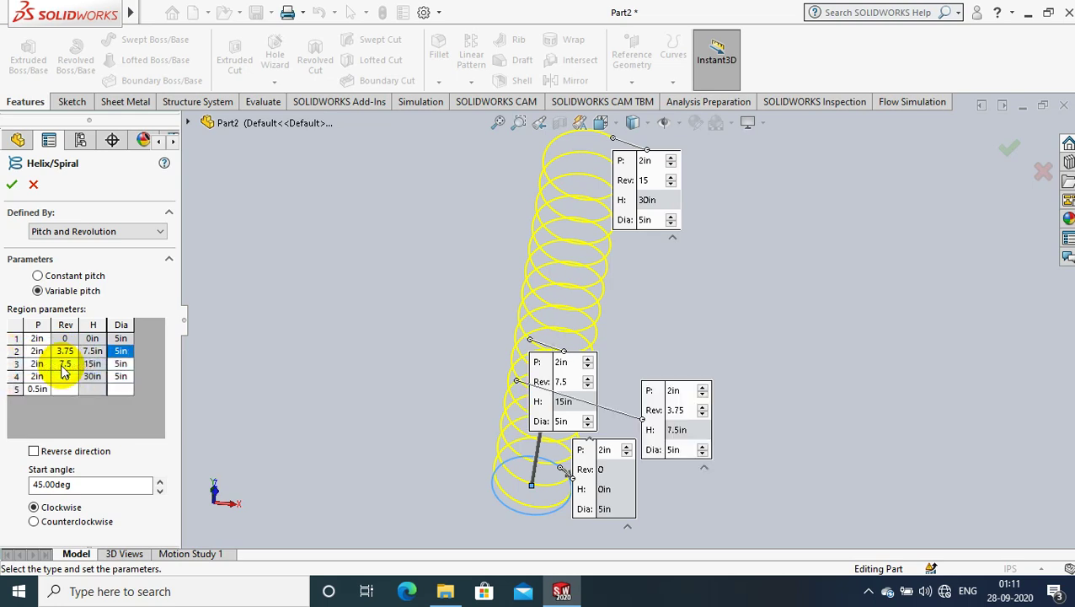
Move the callouts aside and change the 3.75-revolution region's diameter to 10 in.
{"action": "left_click_drag", "start_coordinate": [547, 377], "coordinate": [706, 304]}
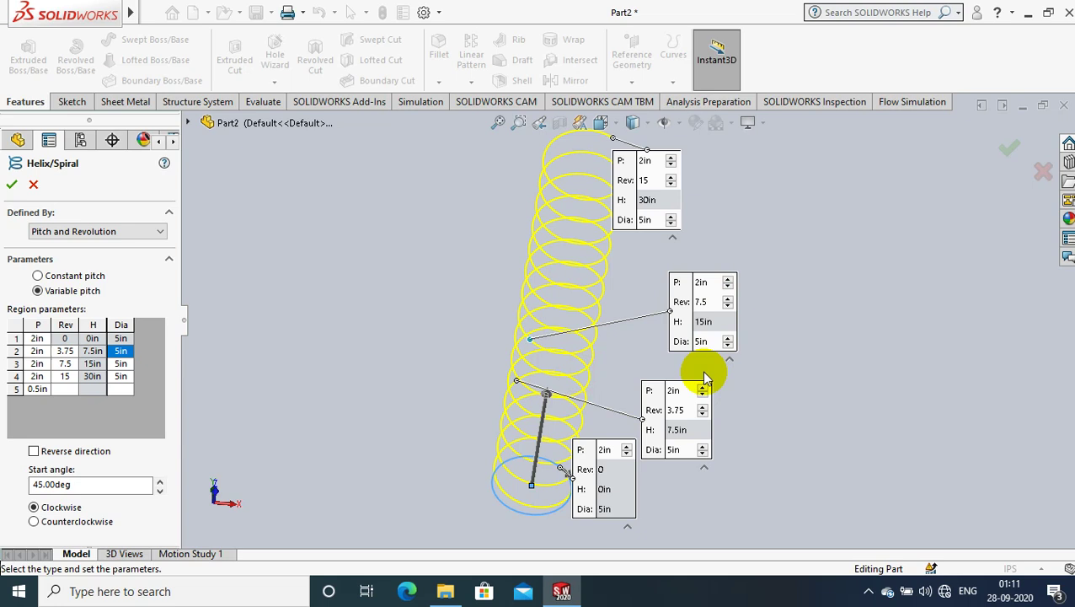
{"action": "left_click_drag", "start_coordinate": [621, 481], "coordinate": [641, 499]}
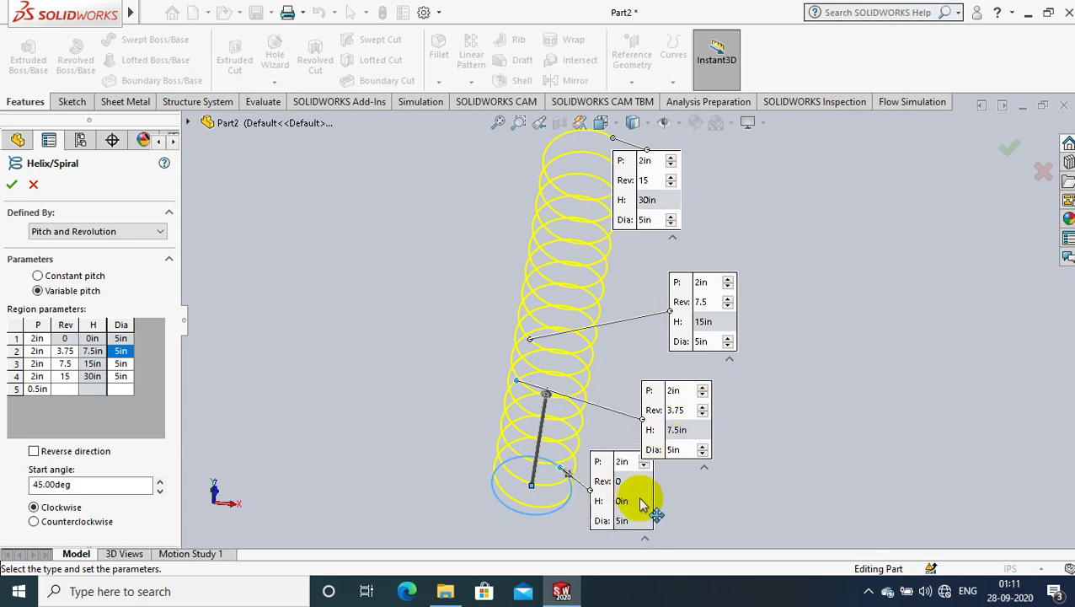
{"action": "left_click", "coordinate": [65, 350]}
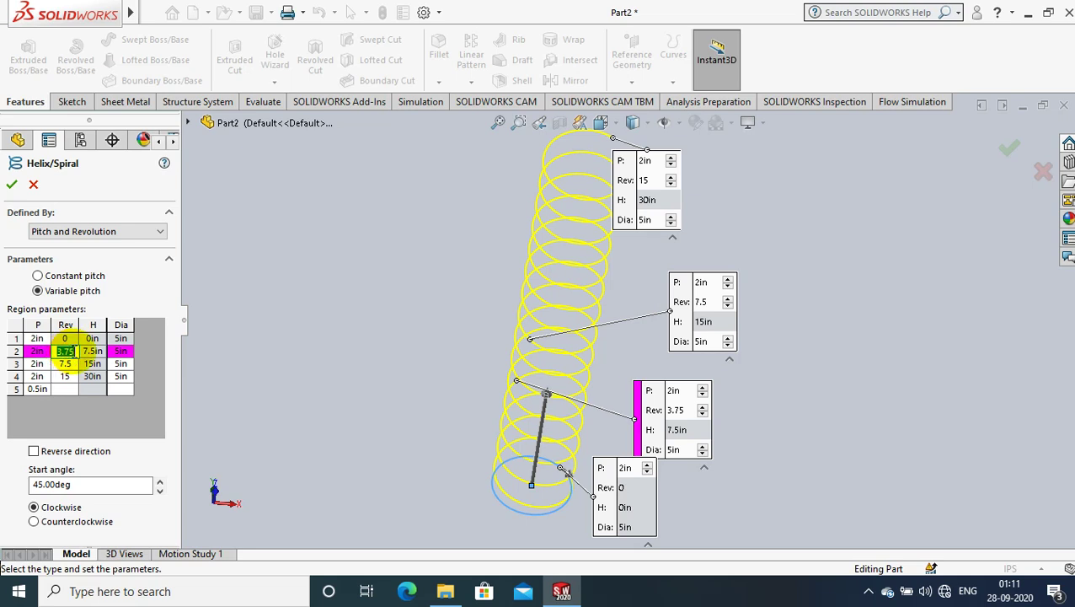
{"action": "left_click", "coordinate": [116, 351]}
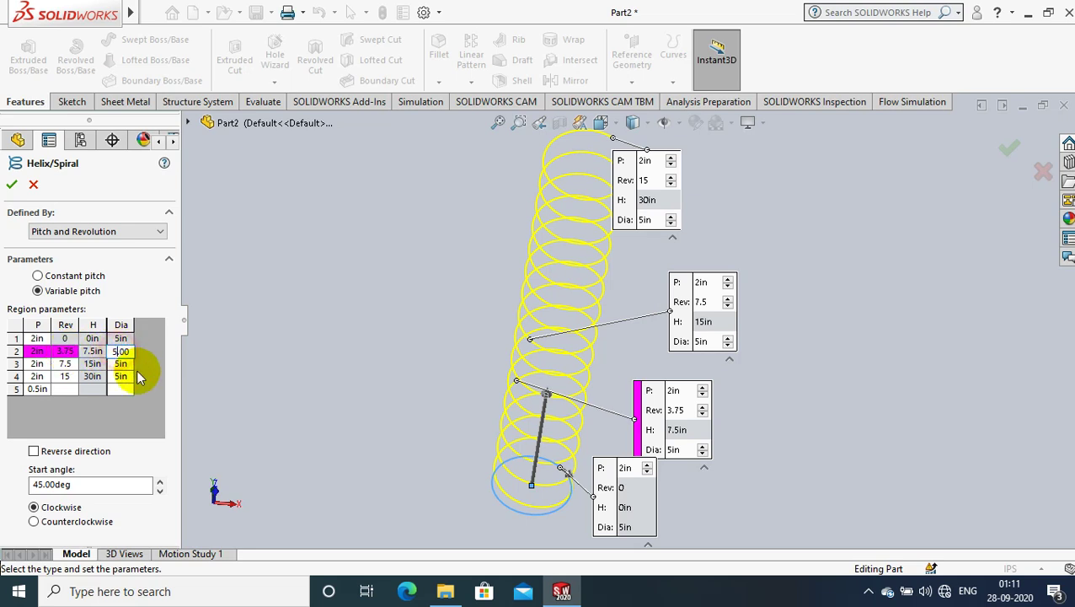
{"action": "key", "text": "BackSpace"}
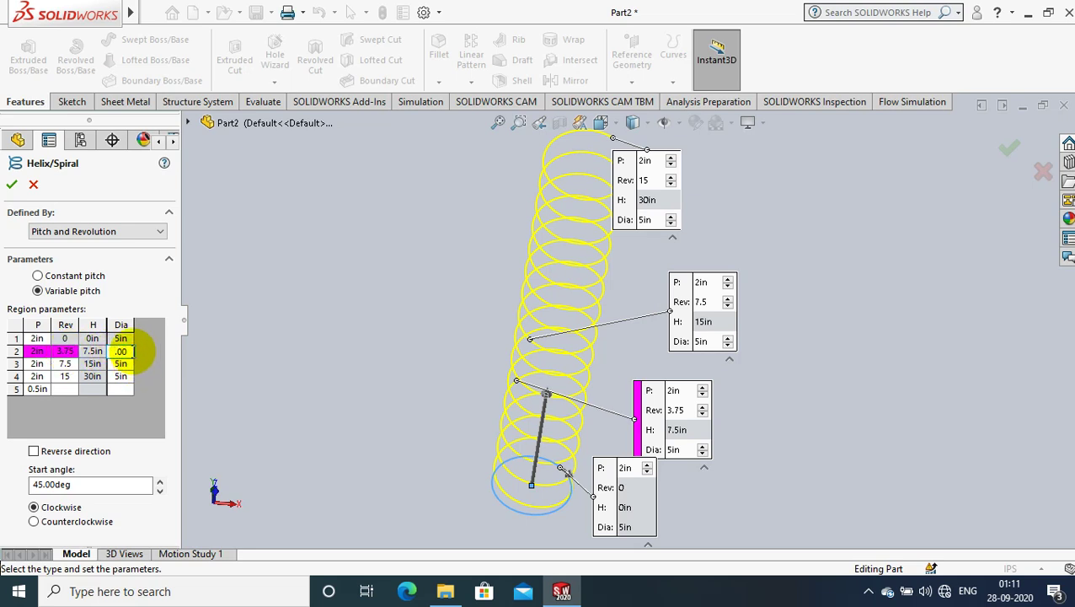
{"action": "type", "text": "10"}
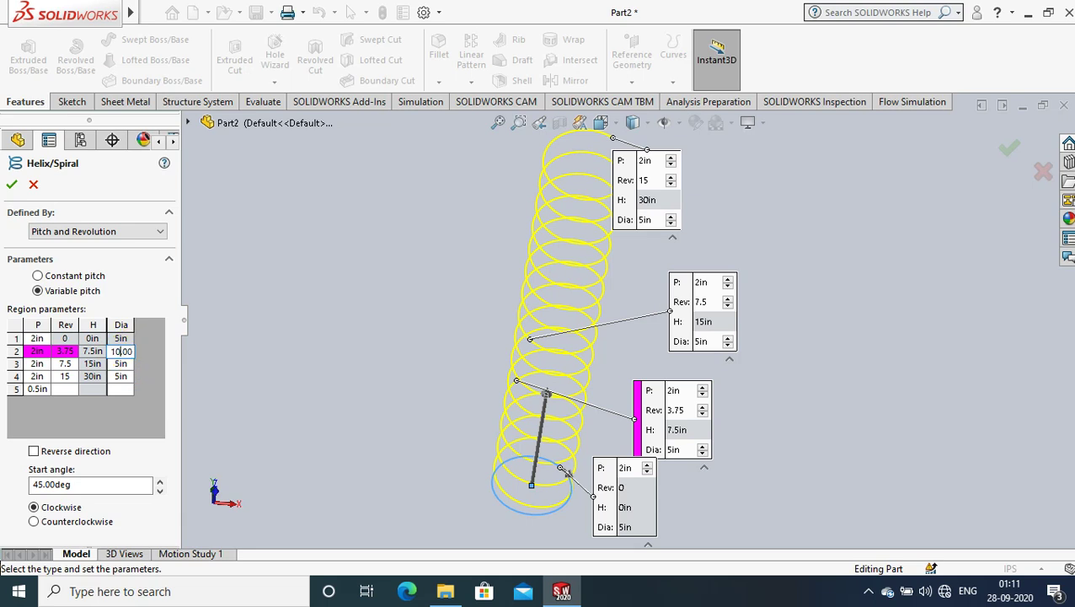
{"action": "key", "text": "Return"}
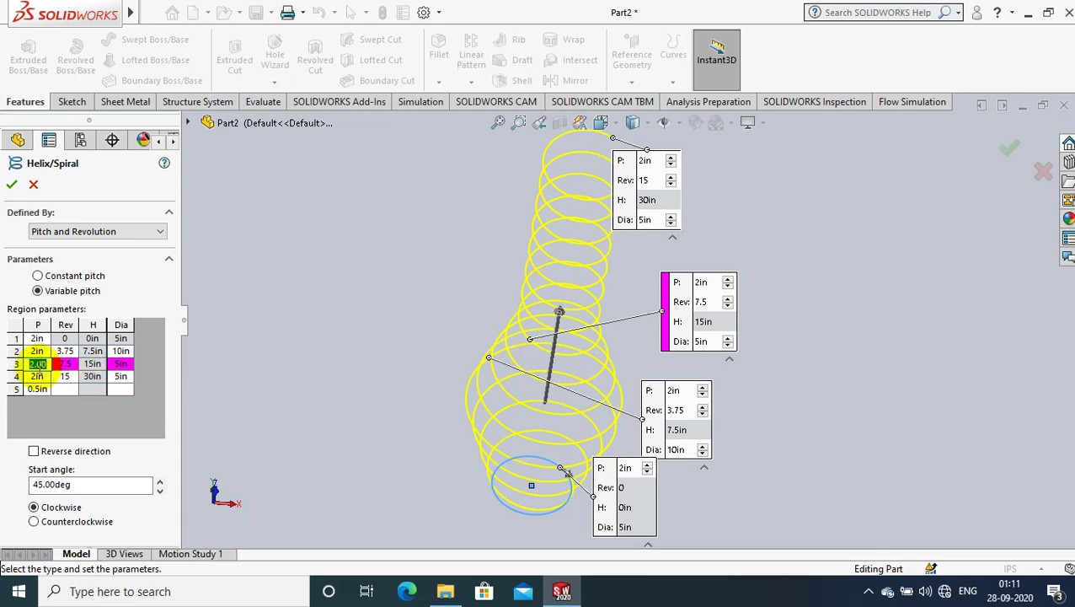
Change the 7.5-revolution region's pitch to 10 in.
{"action": "left_click", "coordinate": [37, 364]}
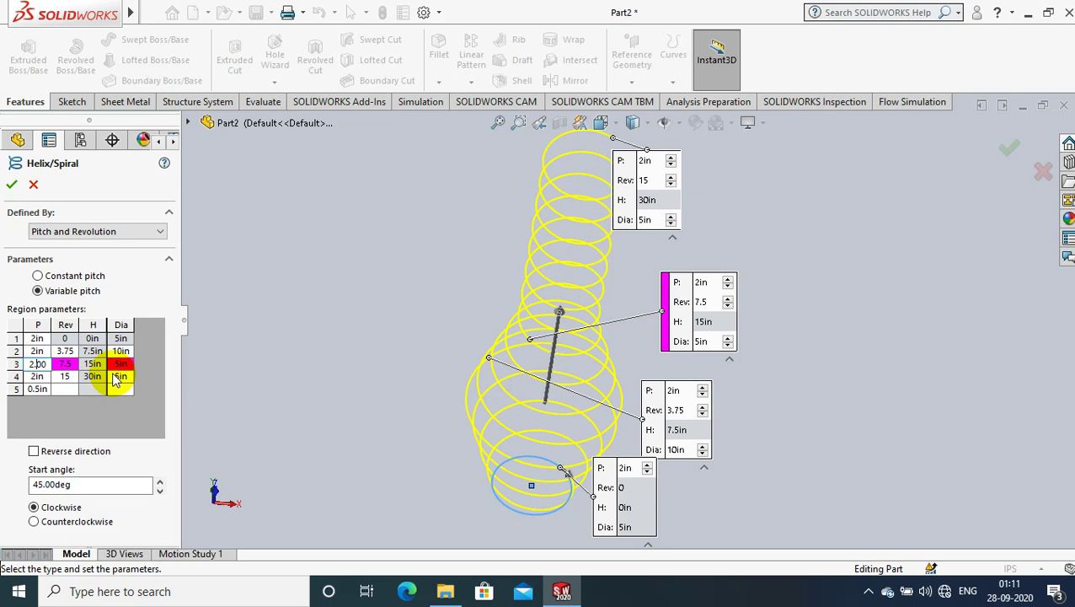
{"action": "key", "text": "BackSpace"}
{"action": "type", "text": "10"}
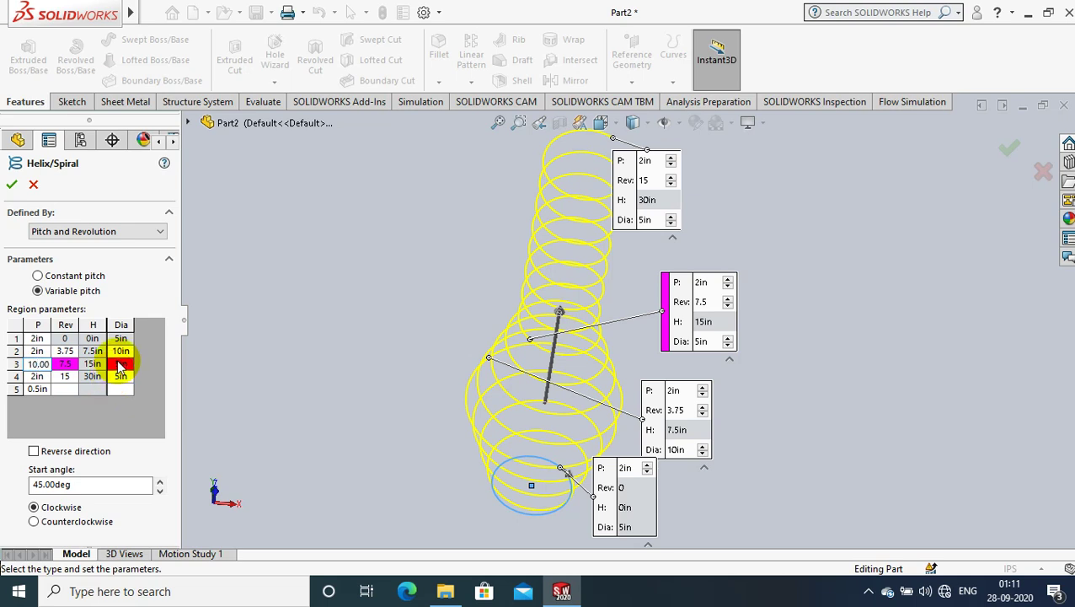
{"action": "key", "text": "Tab"}
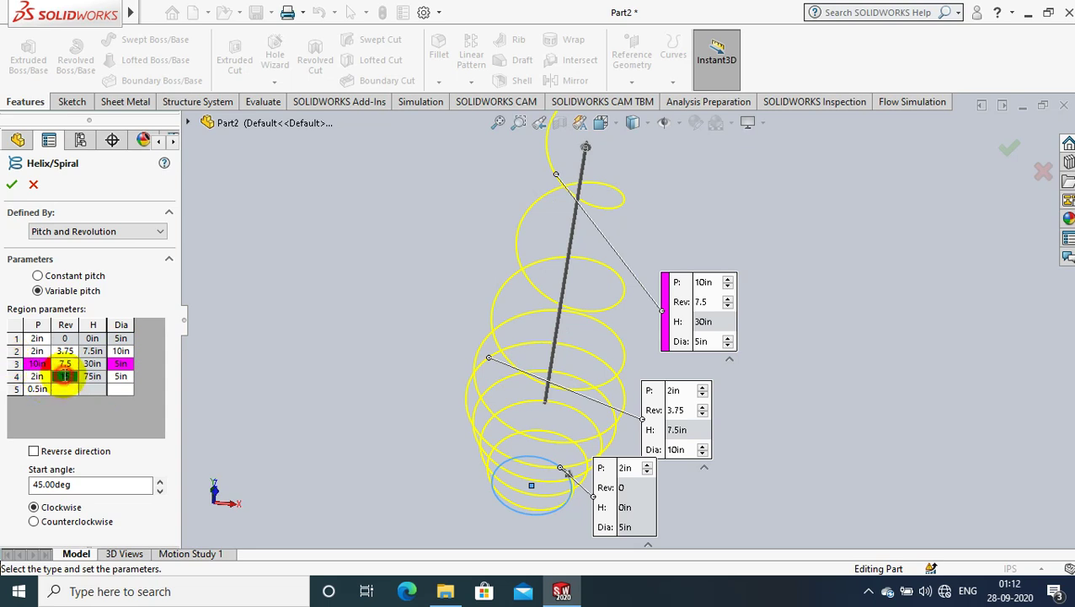
Set the fourth region to 20 revolutions with a 55 in diameter.
{"action": "left_click", "coordinate": [65, 377]}
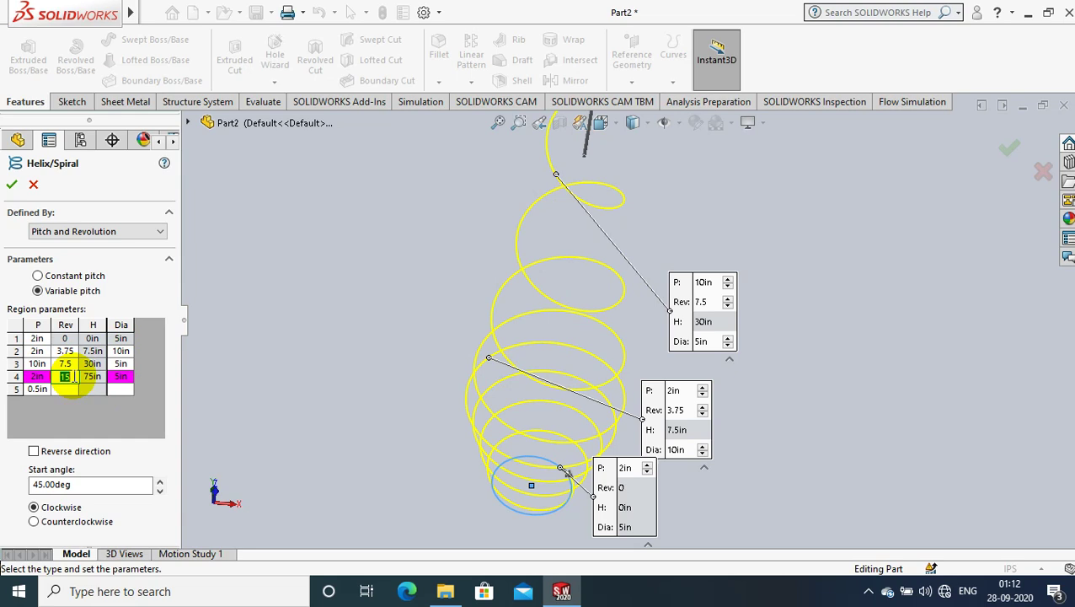
{"action": "left_click", "coordinate": [75, 375]}
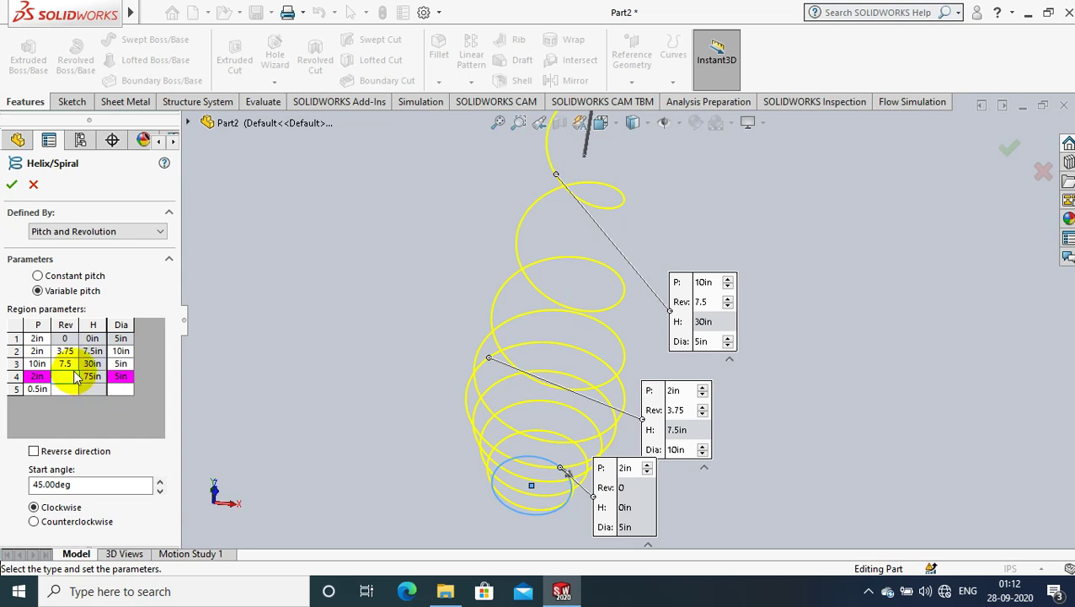
{"action": "type", "text": "20"}
{"action": "left_click", "coordinate": [109, 377]}
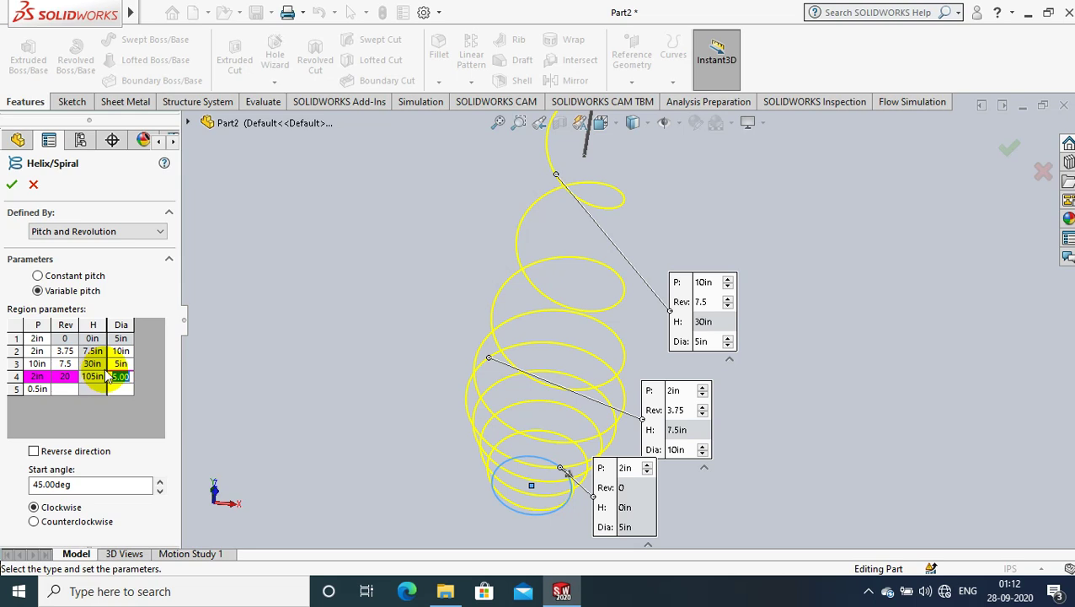
{"action": "left_click", "coordinate": [34, 376]}
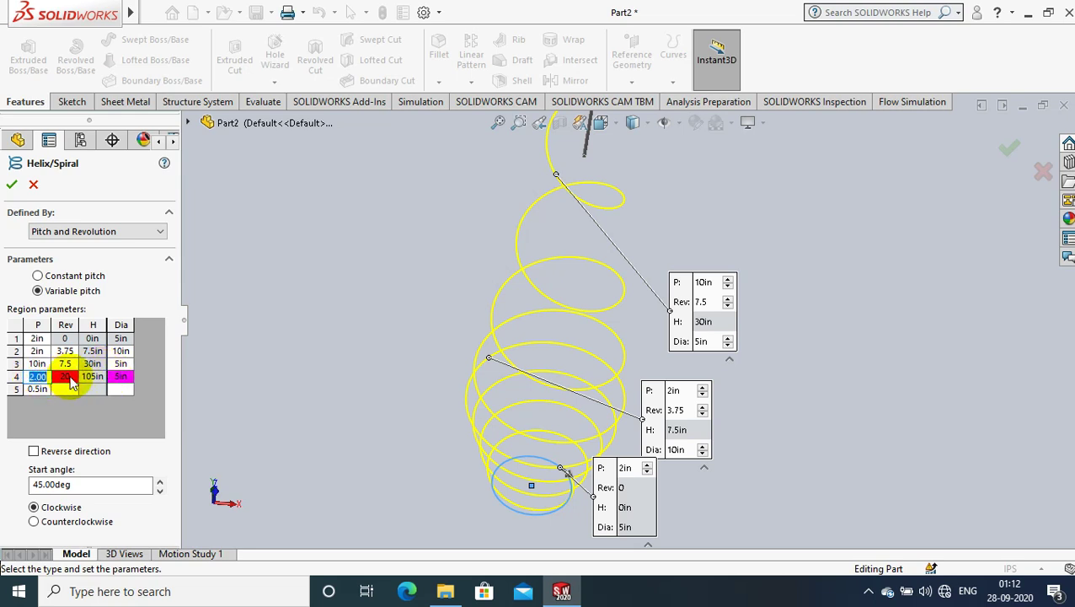
{"action": "left_click", "coordinate": [122, 377]}
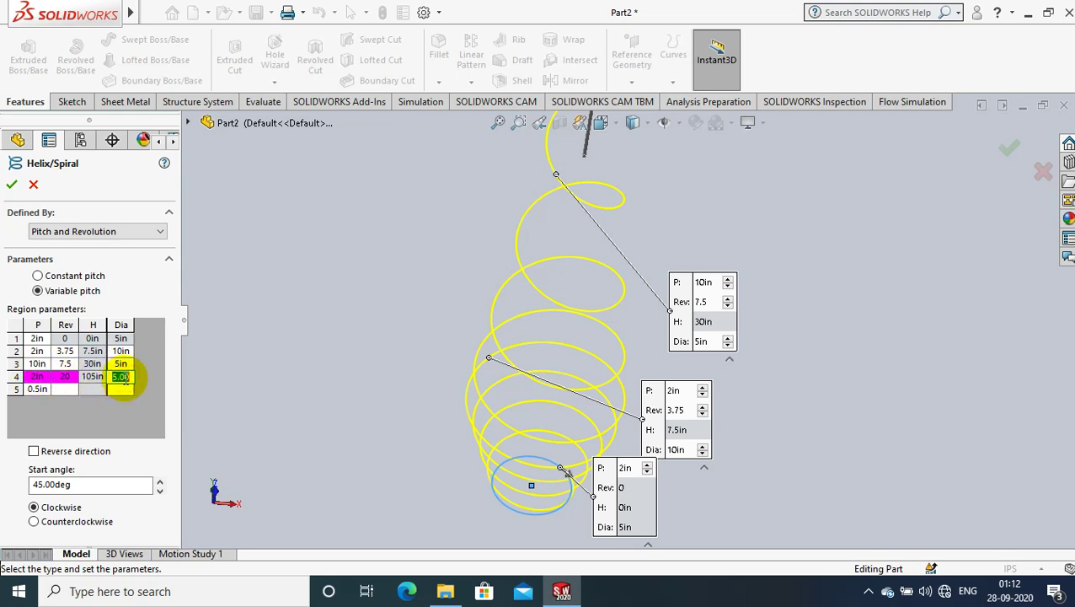
{"action": "type", "text": "55in"}
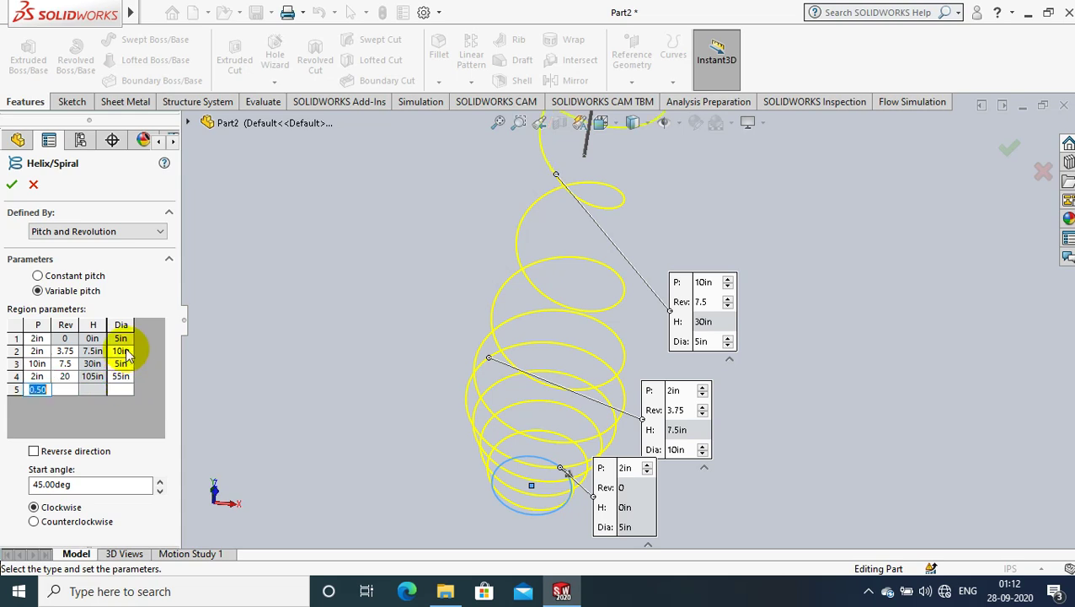
{"action": "left_click", "coordinate": [38, 389]}
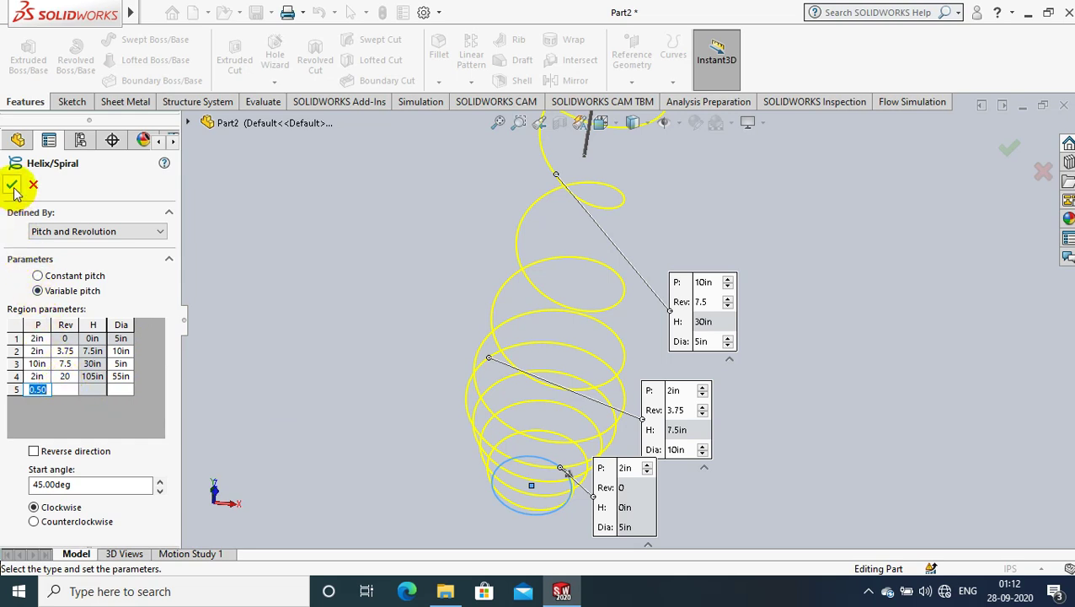
Confirm the 0.5 in pitch region, create Helix/Spiral1, and orbit to inspect it.
{"action": "key", "text": "Return"}
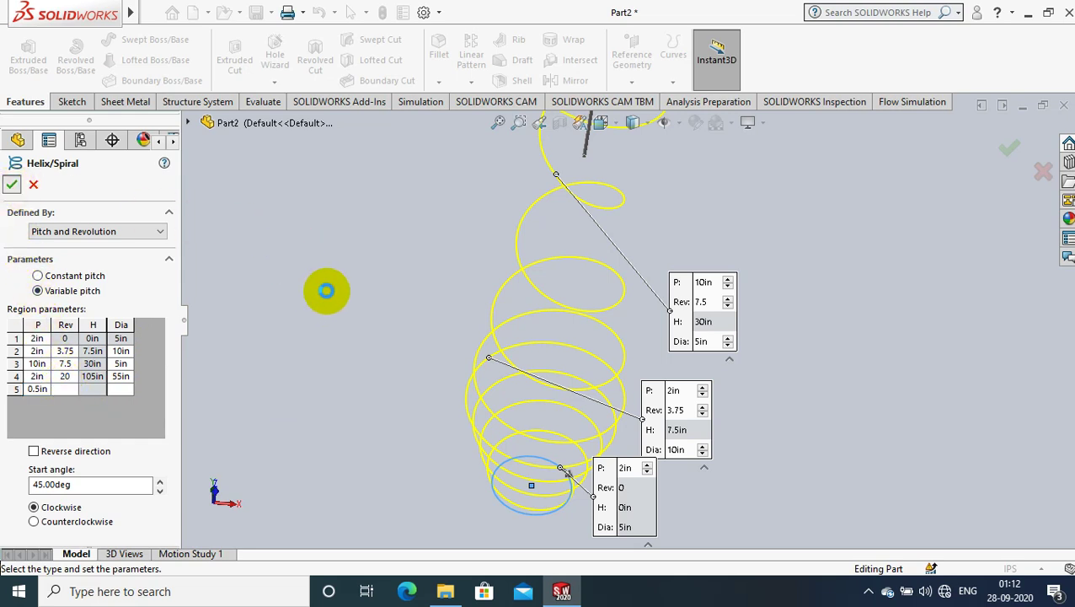
{"action": "key", "text": "Return"}
{"action": "mouse_move", "coordinate": [326, 290]}
{"action": "middle_mouse_down"}
{"action": "mouse_move", "coordinate": [407, 296]}
{"action": "mouse_move", "coordinate": [477, 258]}
{"action": "mouse_move", "coordinate": [600, 239]}
{"action": "mouse_move", "coordinate": [592, 183]}
{"action": "middle_mouse_up"}
{"action": "scroll", "coordinate": [594, 192], "scroll_direction": "down", "scroll_amount": 3}
{"action": "scroll", "coordinate": [607, 215], "scroll_direction": "up", "scroll_amount": 1}
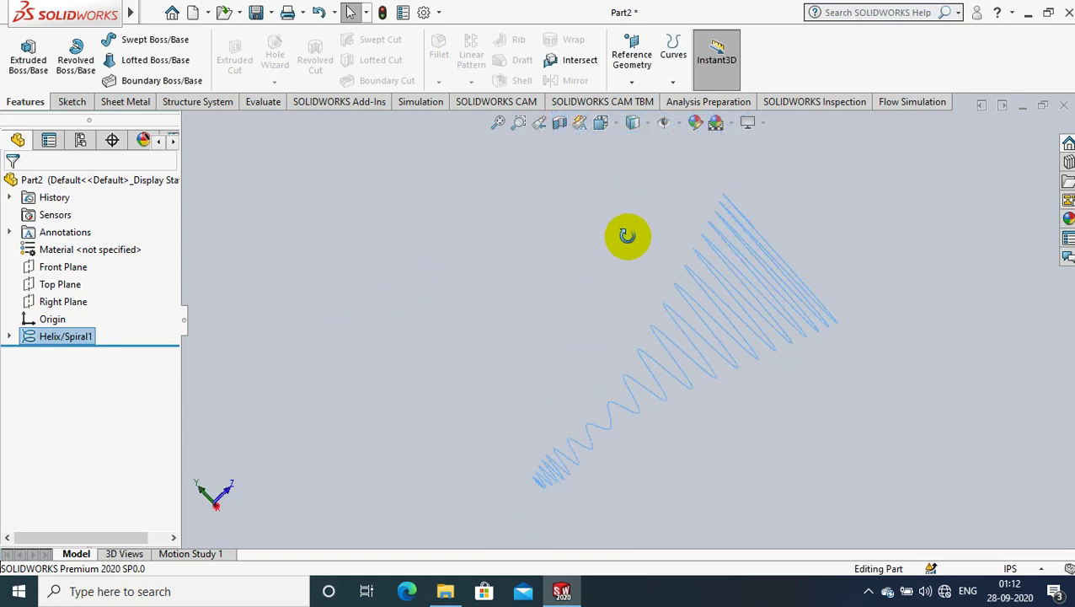
{"action": "middle_click_drag", "start_coordinate": [627, 235], "coordinate": [768, 371]}
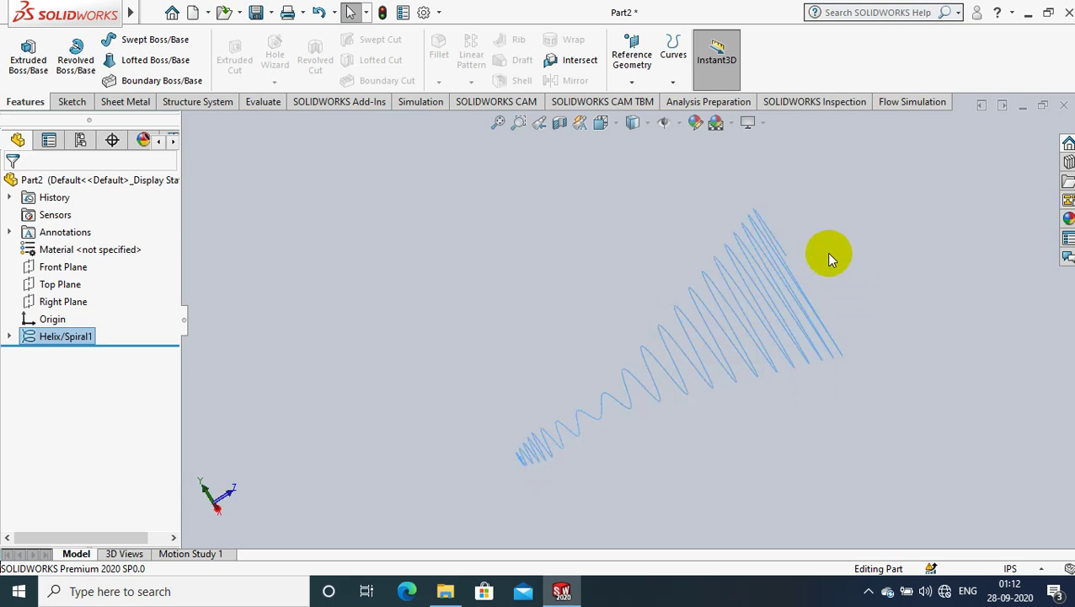
{"action": "left_click", "coordinate": [892, 317]}
{"action": "scroll", "coordinate": [893, 318], "scroll_direction": "down", "scroll_amount": 1}
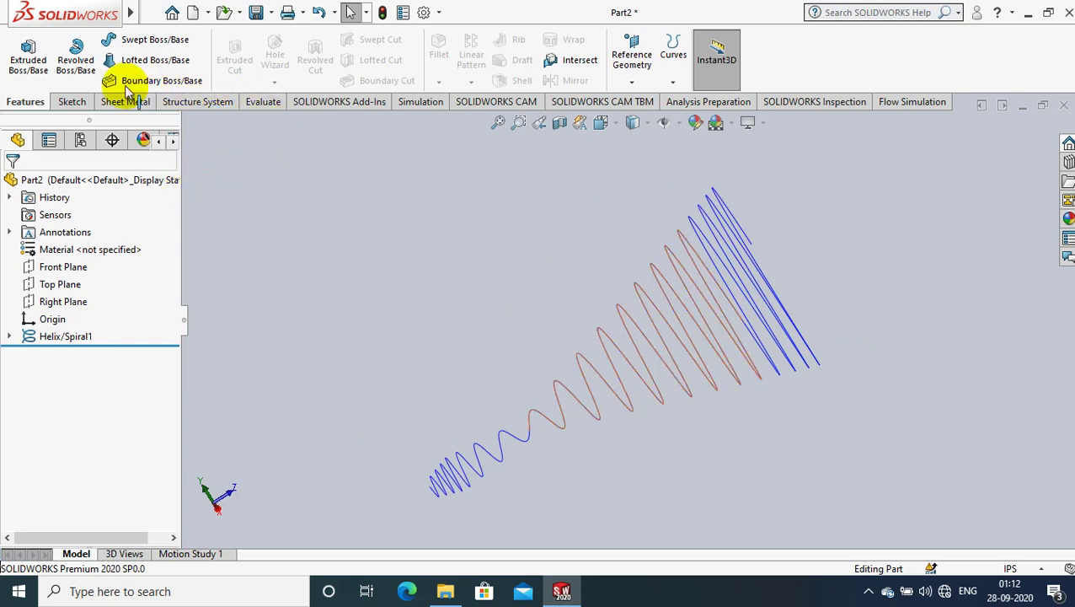
Sweep a 0.35 in diameter circular profile along Helix/Spiral1.
{"action": "left_click", "coordinate": [150, 44]}
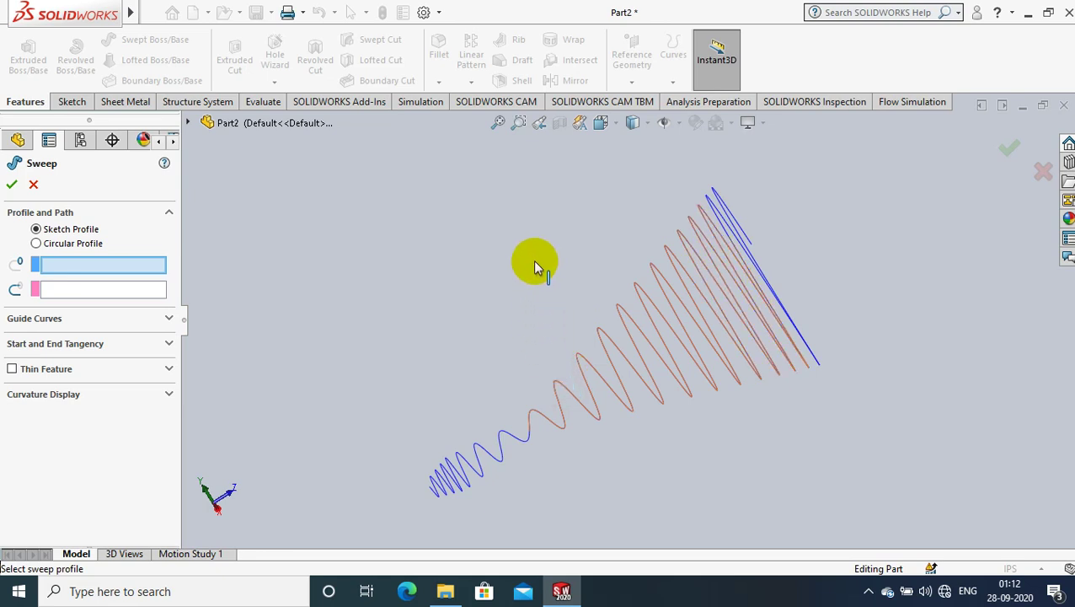
{"action": "left_click", "coordinate": [100, 244]}
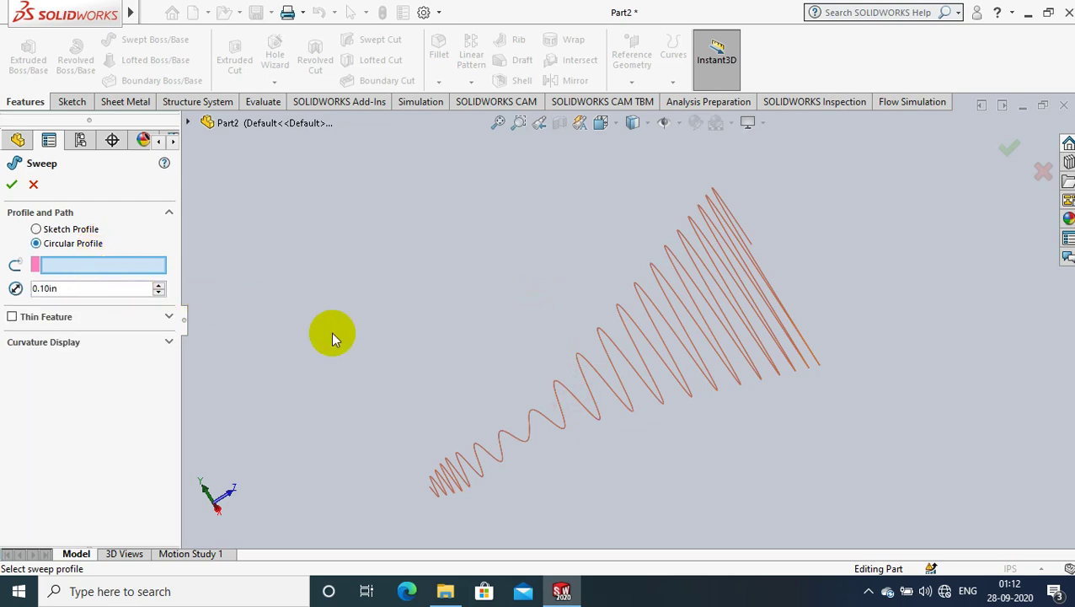
{"action": "left_click", "coordinate": [467, 462]}
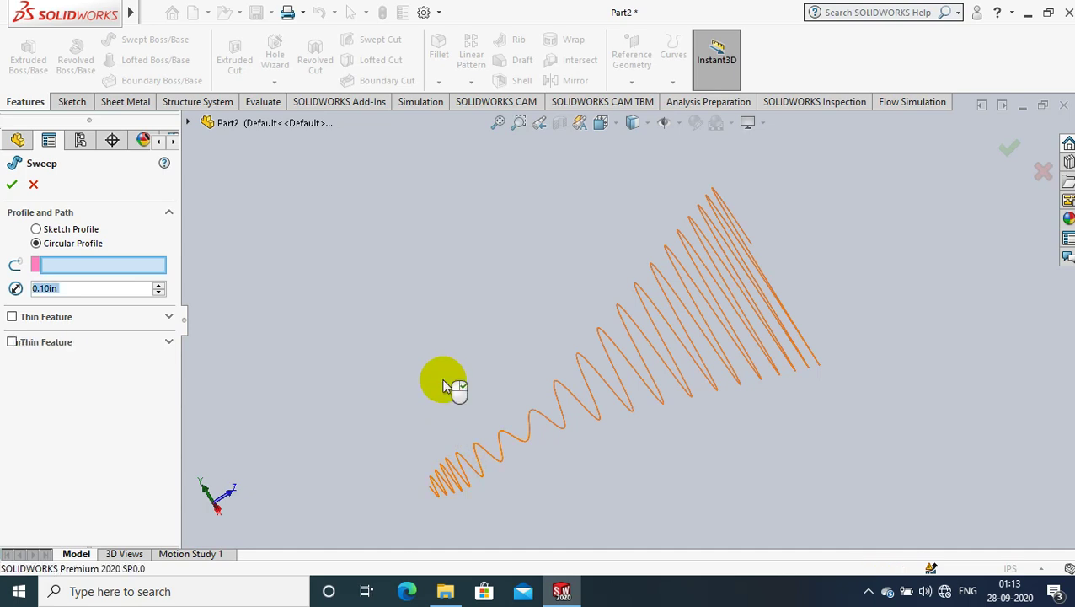
{"action": "left_click", "coordinate": [456, 454]}
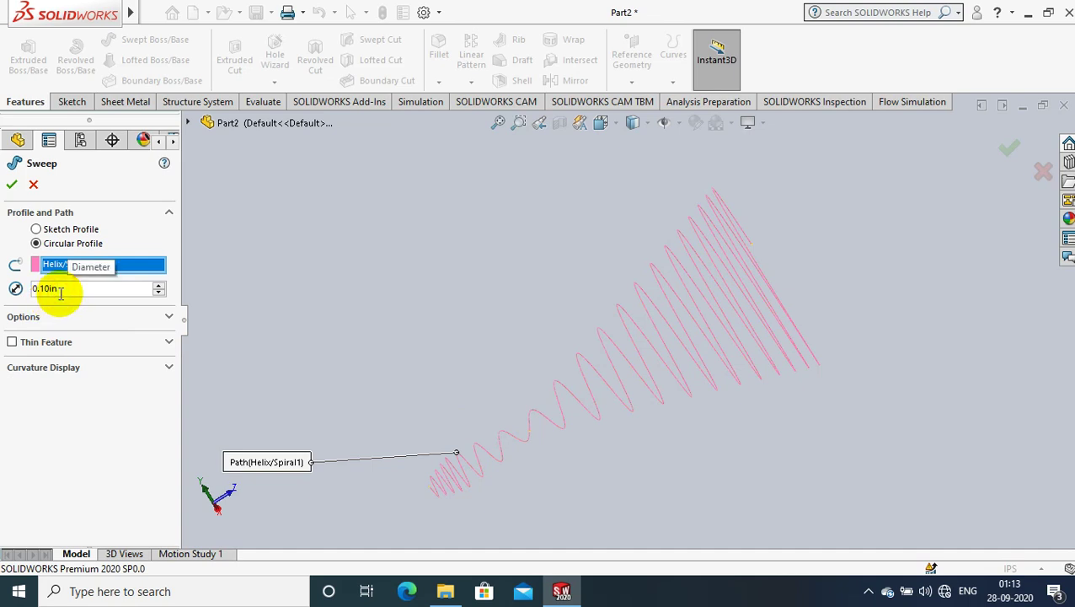
{"action": "left_click", "coordinate": [61, 289]}
{"action": "key", "text": "BackSpace"}
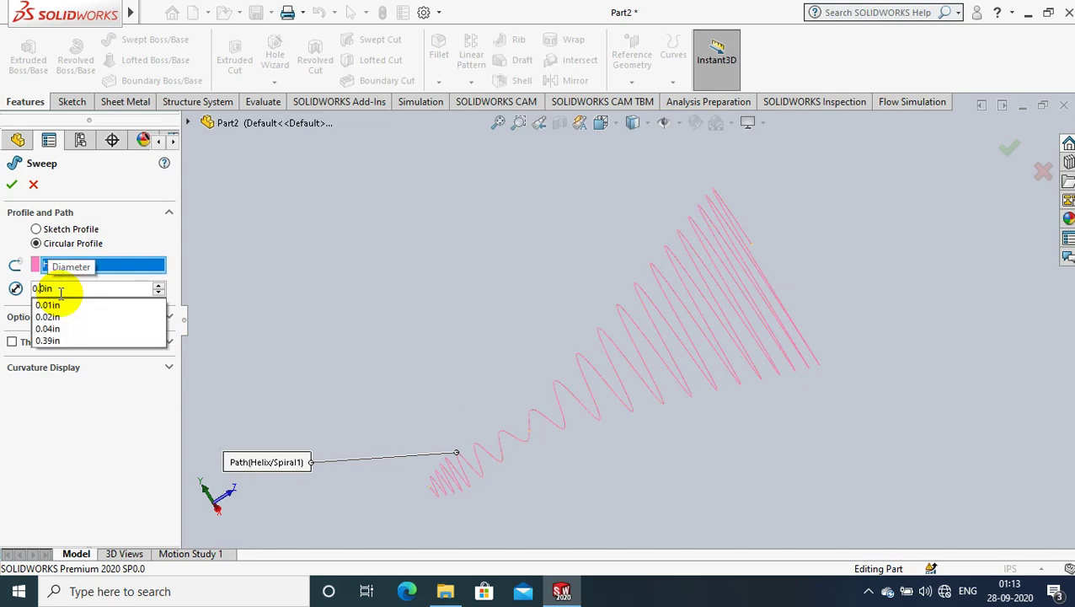
{"action": "type", "text": "35"}
{"action": "key", "text": "Return"}
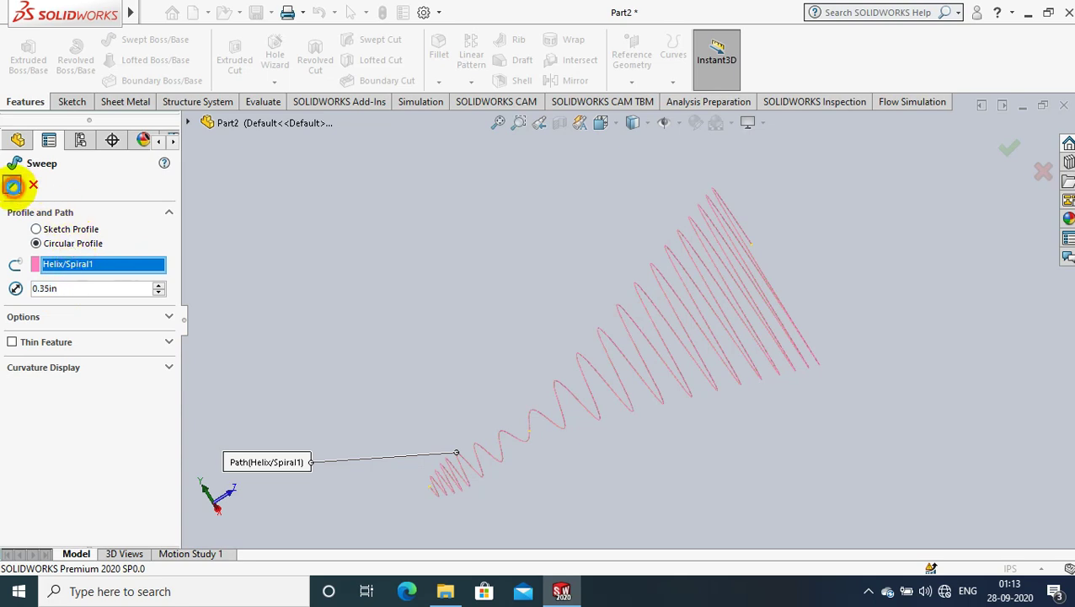
Confirm the sweep to create Sweep1, the solid wire coil spring, and clear the selection.
{"action": "left_click", "coordinate": [13, 186]}
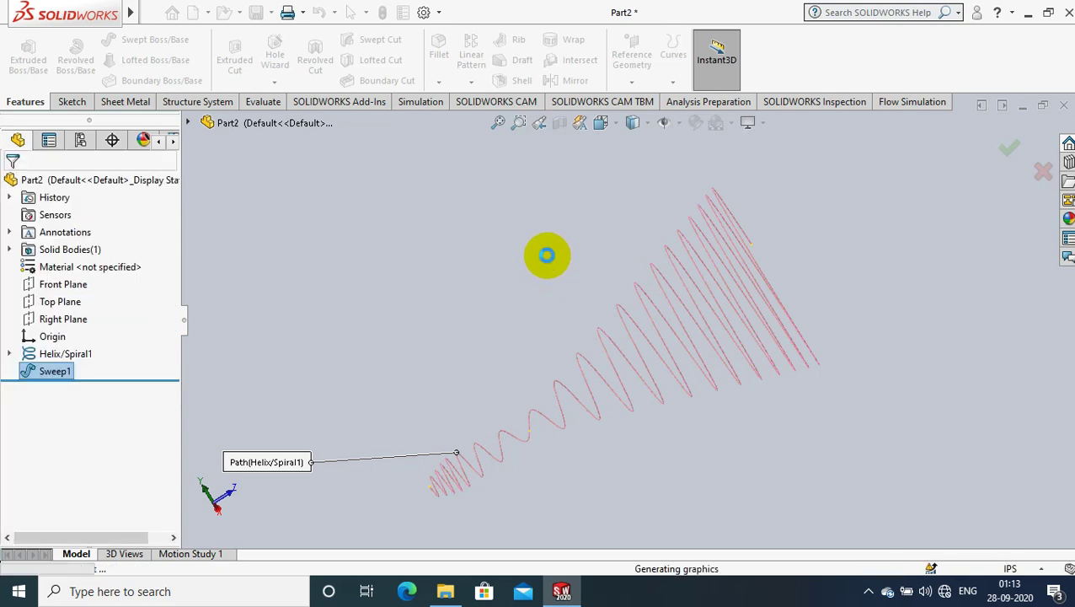
{"action": "left_click", "coordinate": [550, 245]}
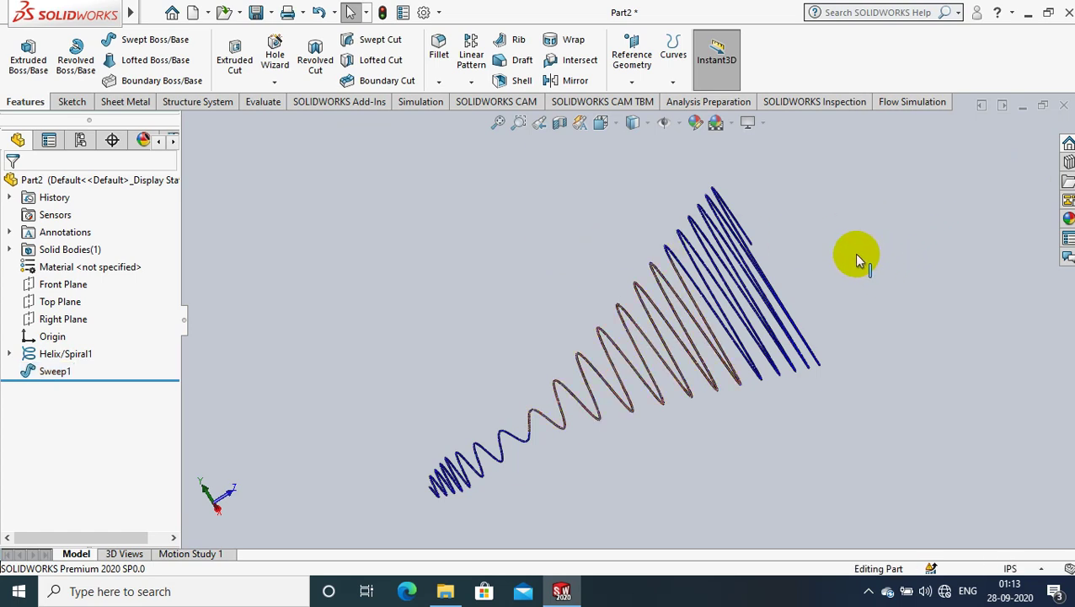
{"action": "left_click", "coordinate": [848, 230]}
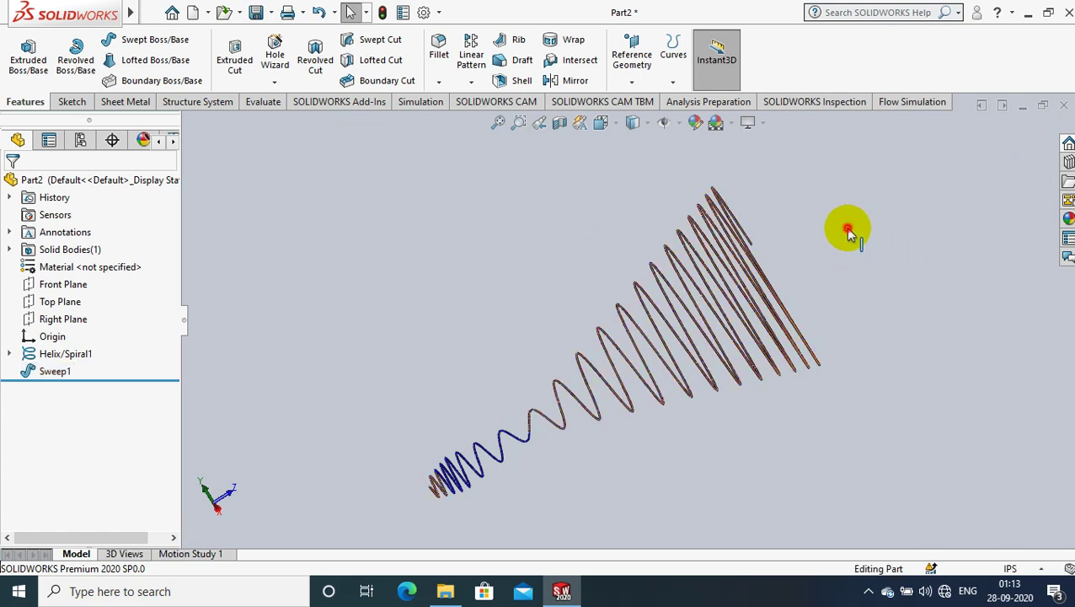
Fit the whole coil in view and orbit it to inspect its sides and end-on view.
{"action": "middle_click_drag", "start_coordinate": [763, 257], "coordinate": [668, 237]}
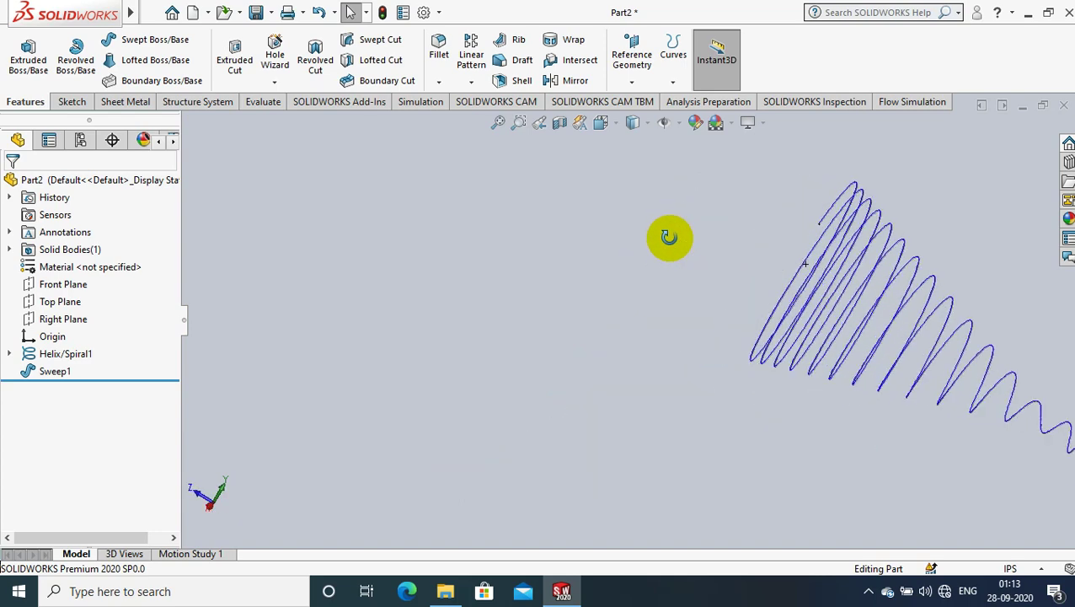
{"action": "left_click", "coordinate": [498, 123]}
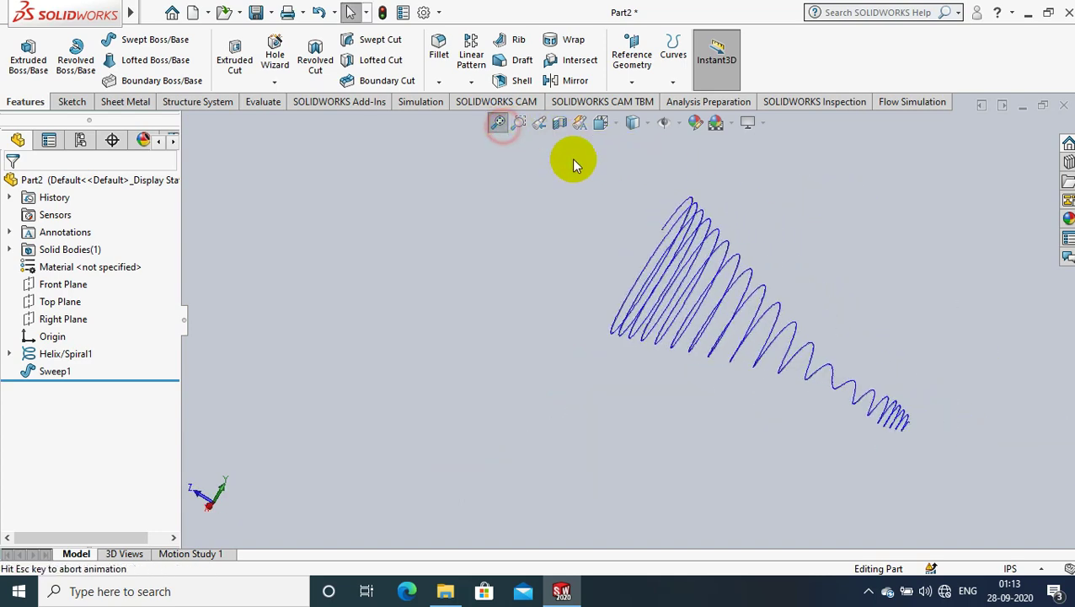
{"action": "scroll", "coordinate": [657, 236], "scroll_direction": "down", "scroll_amount": 2}
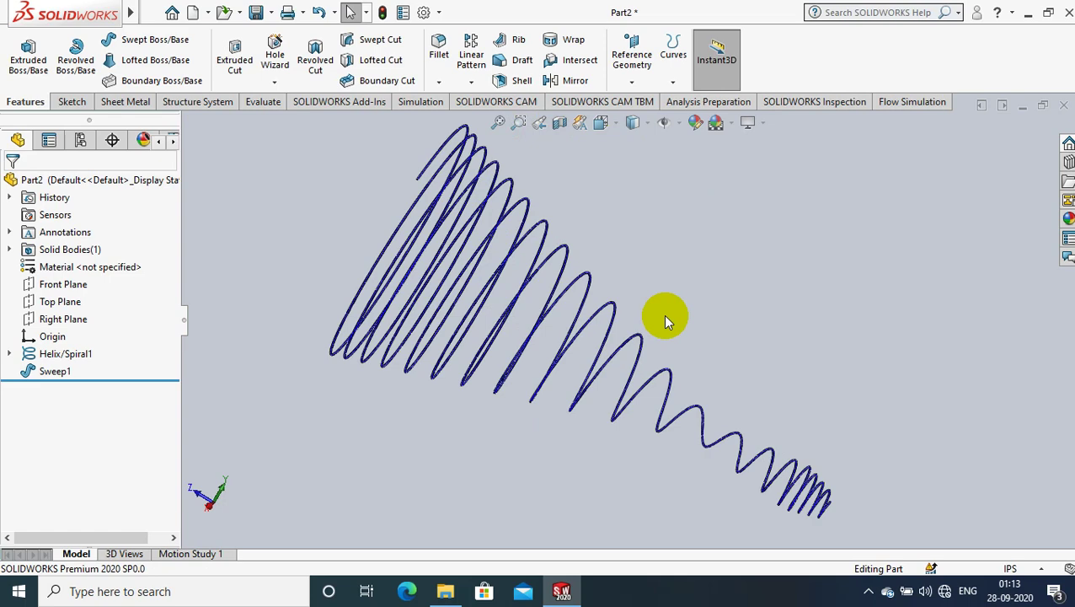
{"action": "mouse_move", "coordinate": [708, 280]}
{"action": "middle_mouse_down"}
{"action": "mouse_move", "coordinate": [701, 257]}
{"action": "mouse_move", "coordinate": [729, 269]}
{"action": "middle_mouse_up"}
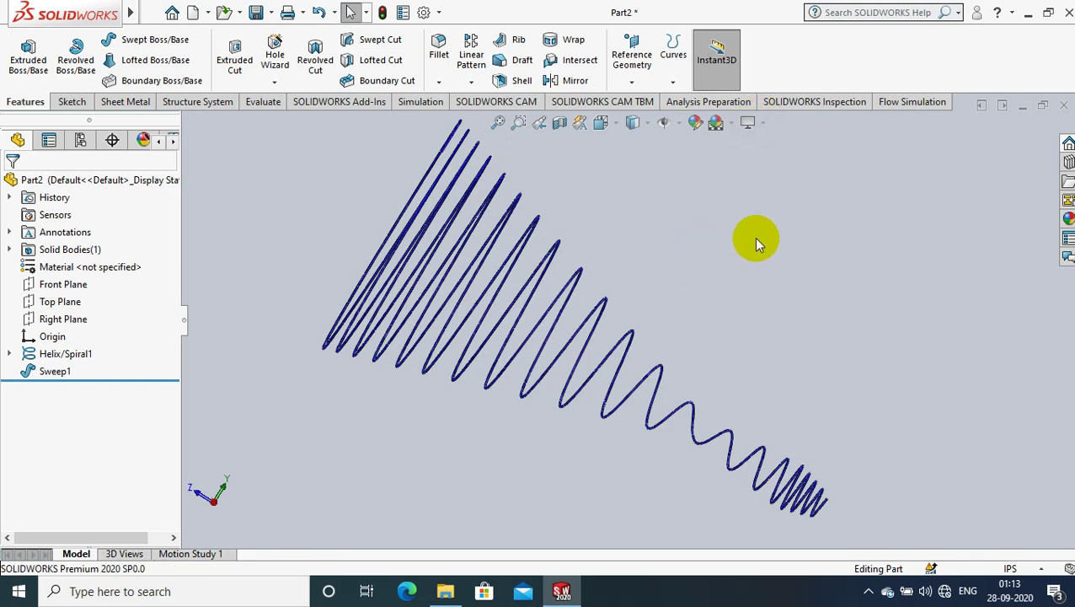
{"action": "mouse_move", "coordinate": [900, 292]}
{"action": "middle_mouse_down"}
{"action": "mouse_move", "coordinate": [790, 203]}
{"action": "mouse_move", "coordinate": [818, 320]}
{"action": "mouse_move", "coordinate": [852, 291]}
{"action": "mouse_move", "coordinate": [806, 222]}
{"action": "middle_mouse_up"}
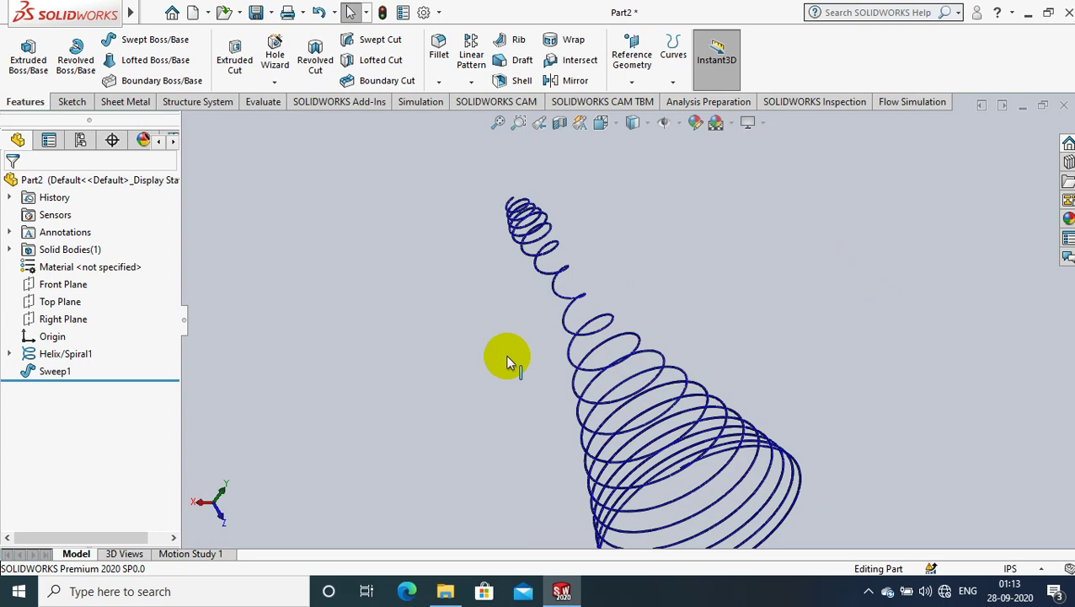